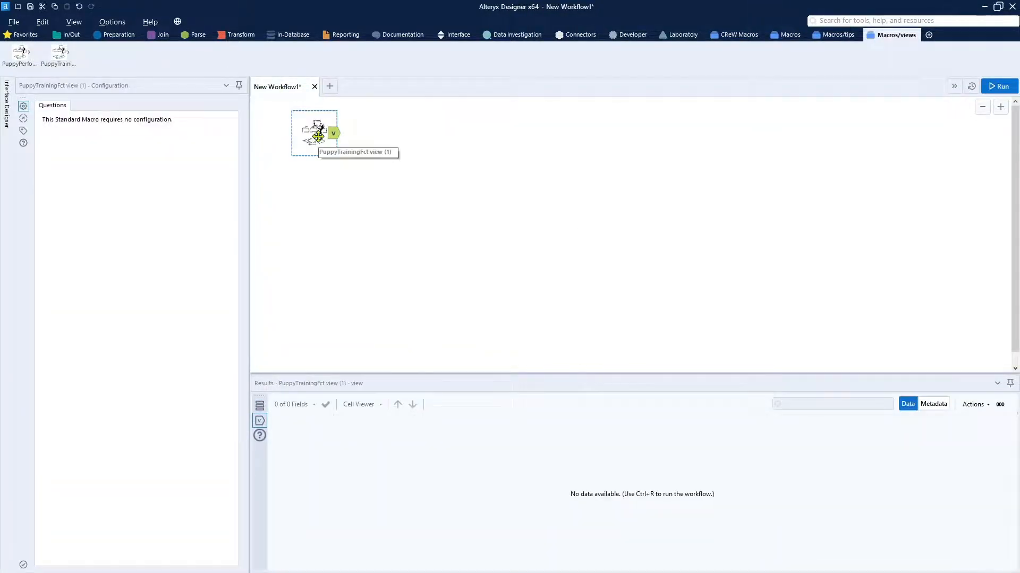
# Add a Select tool fed by the puppy training macro's output and run the workflow.
pyautogui.click(120, 35)
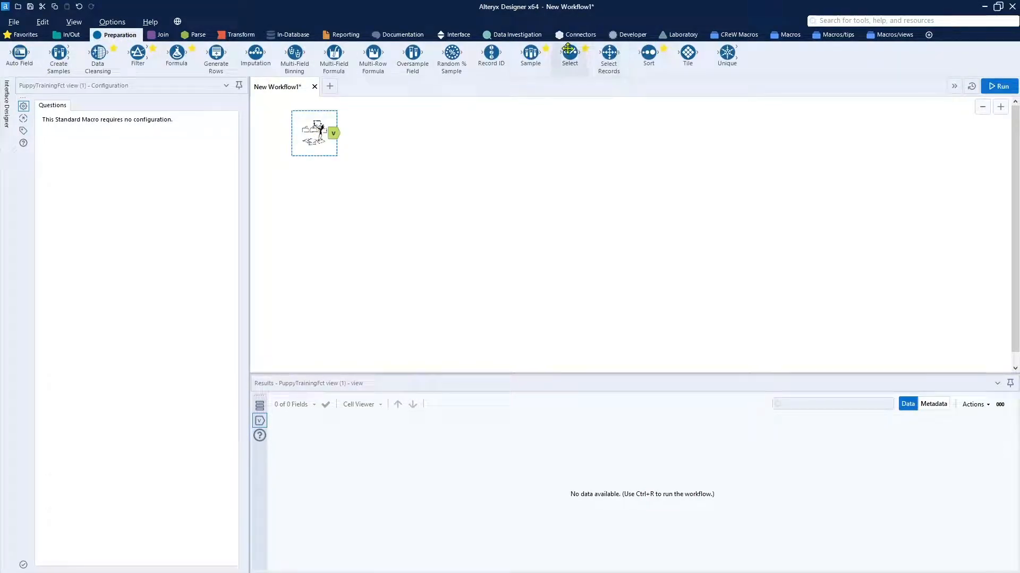
pyautogui.moveTo(531, 53); pyautogui.dragTo(415, 151)
pyautogui.click(986, 88)
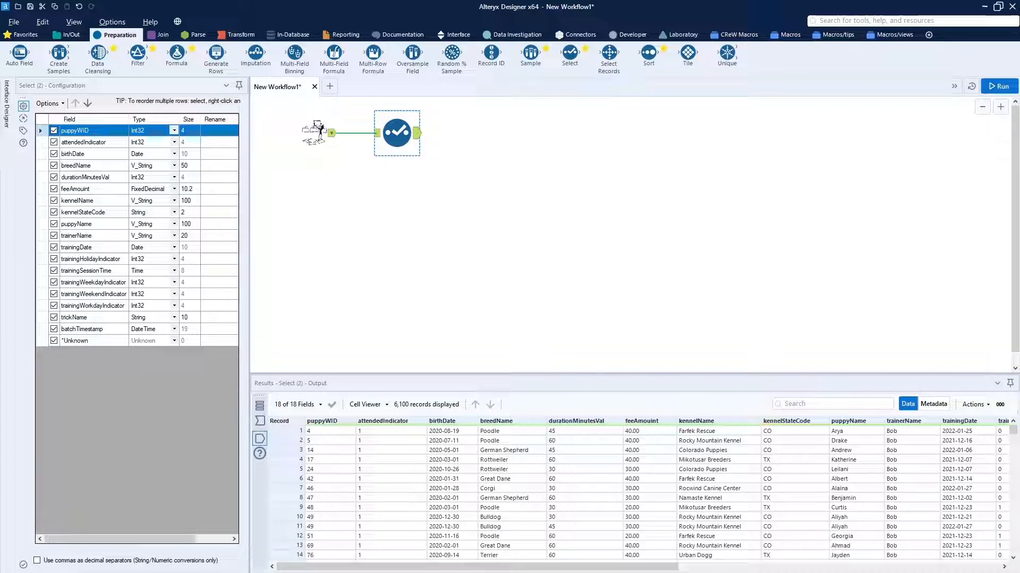
# Deselect all fields in the Select tool, keeping only puppyName, trainerName, trickName and trainingSessionTime.
pyautogui.click(48, 105)
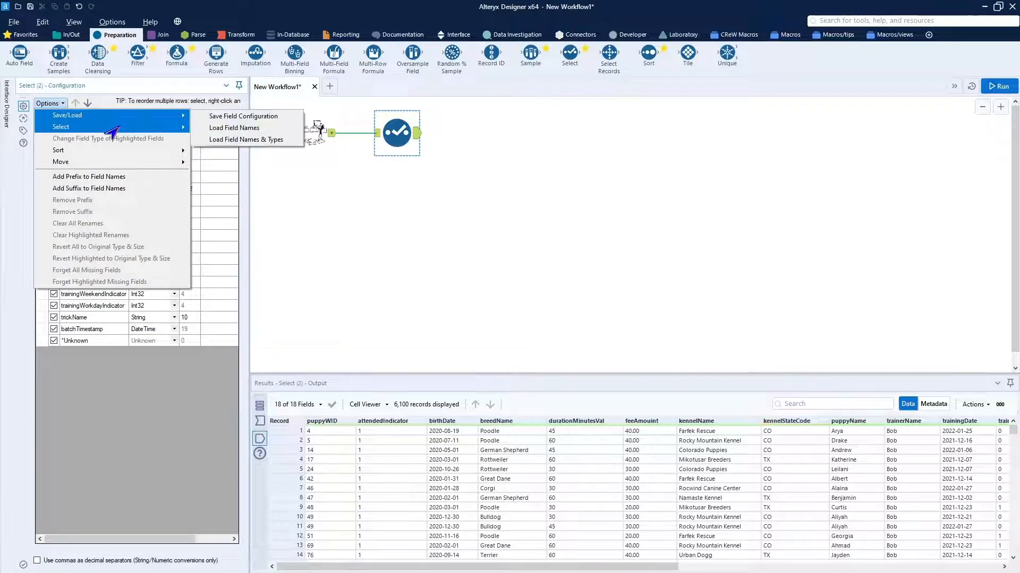
pyautogui.moveTo(180, 130)
pyautogui.click(223, 140)
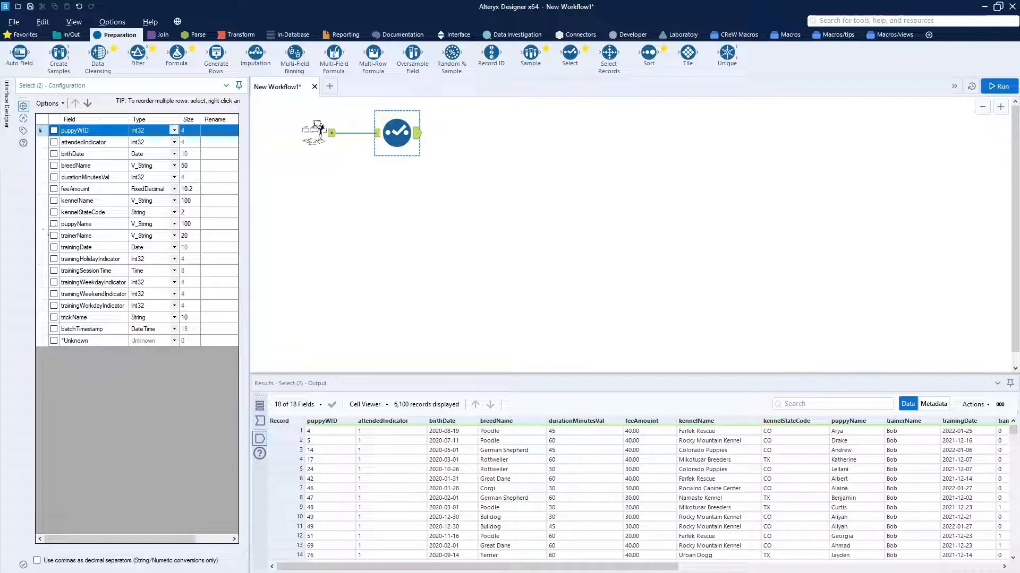
pyautogui.click(53, 223)
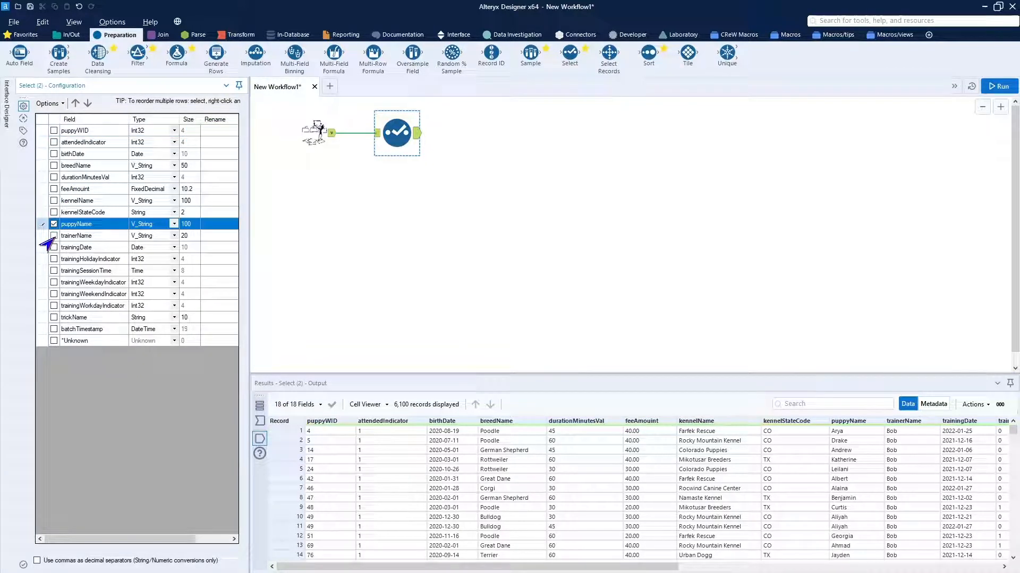
pyautogui.click(54, 236)
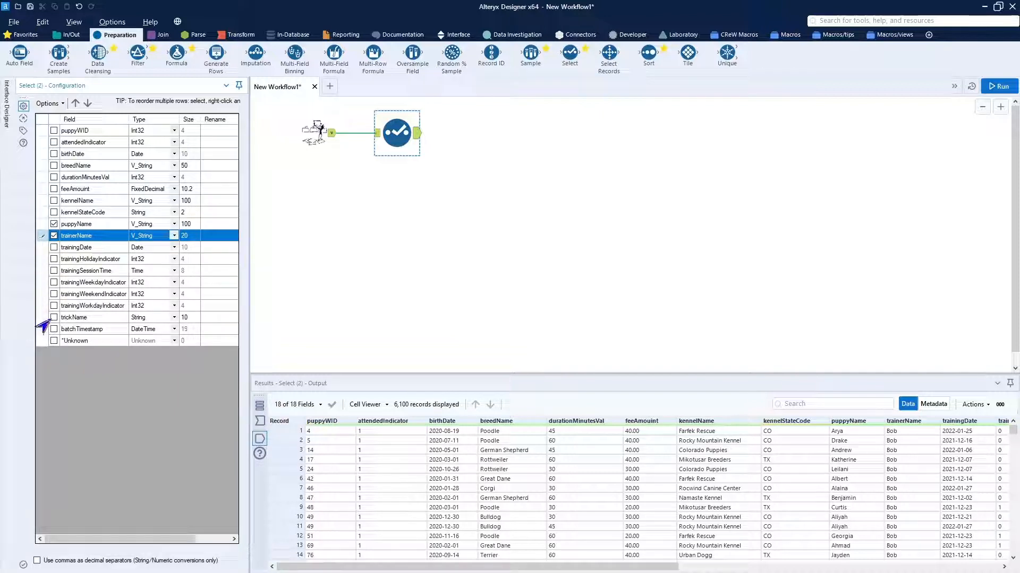
pyautogui.click(53, 317)
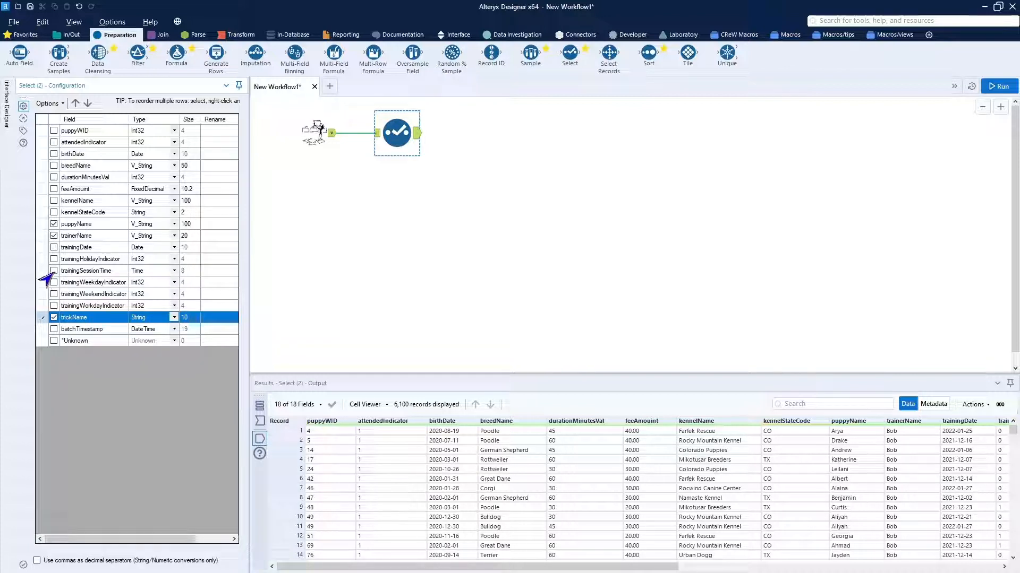
pyautogui.click(54, 271)
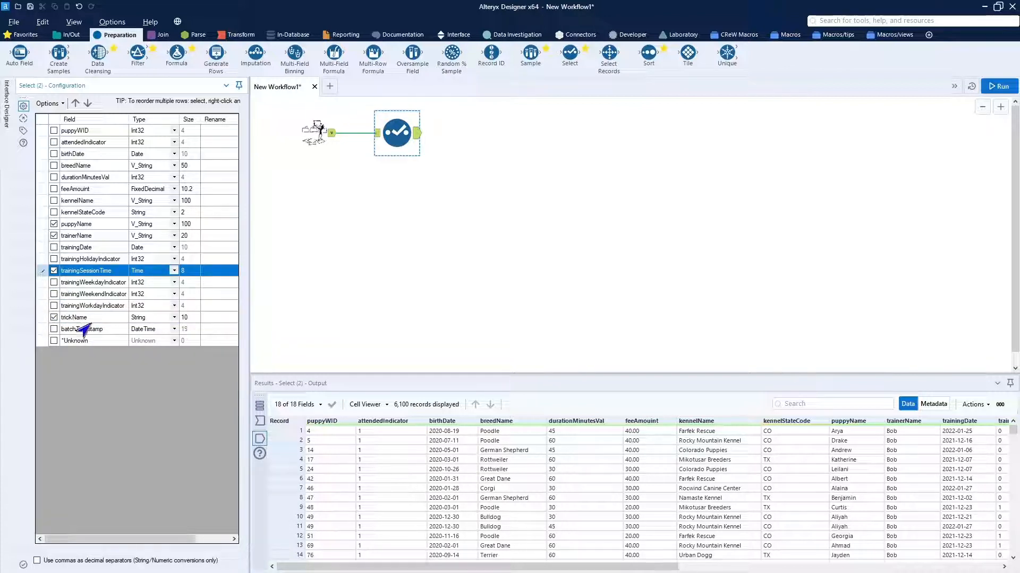
# Move the trickName field directly above trainingSessionTime in the Select tool and run the workflow.
pyautogui.click(97, 319)
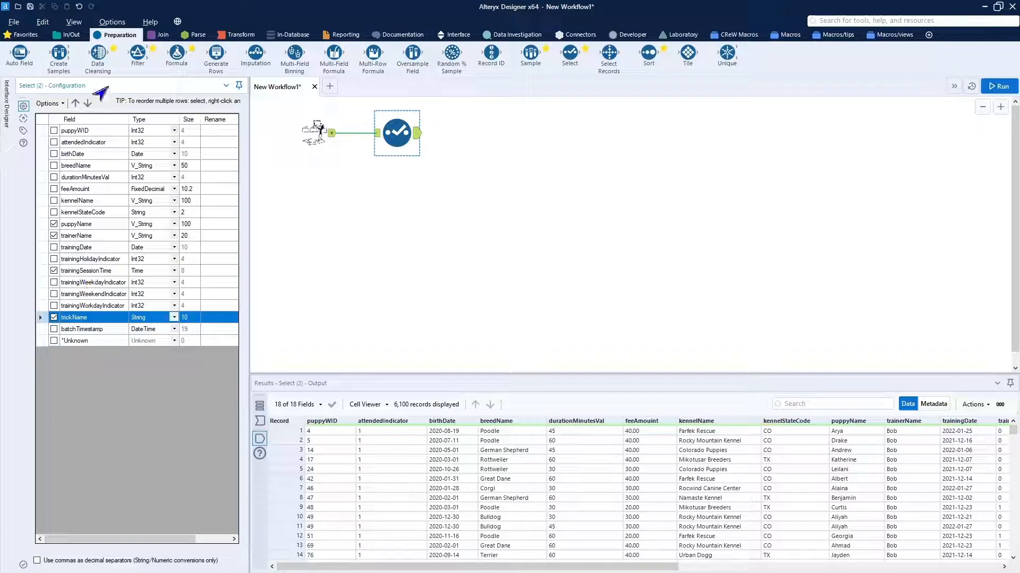
pyautogui.click(75, 103)
pyautogui.click(75, 103)
pyautogui.click(75, 103)
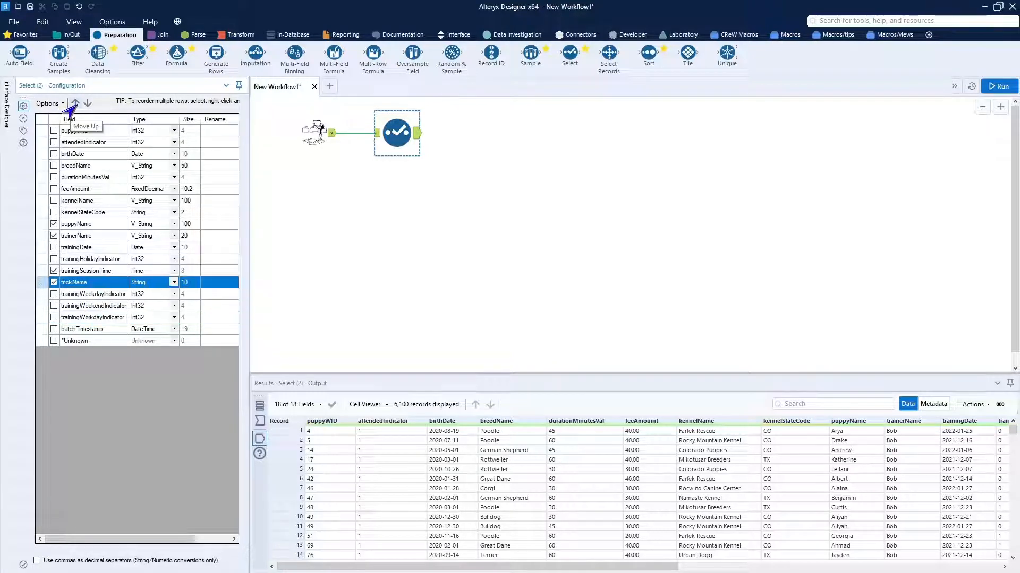
pyautogui.click(75, 103)
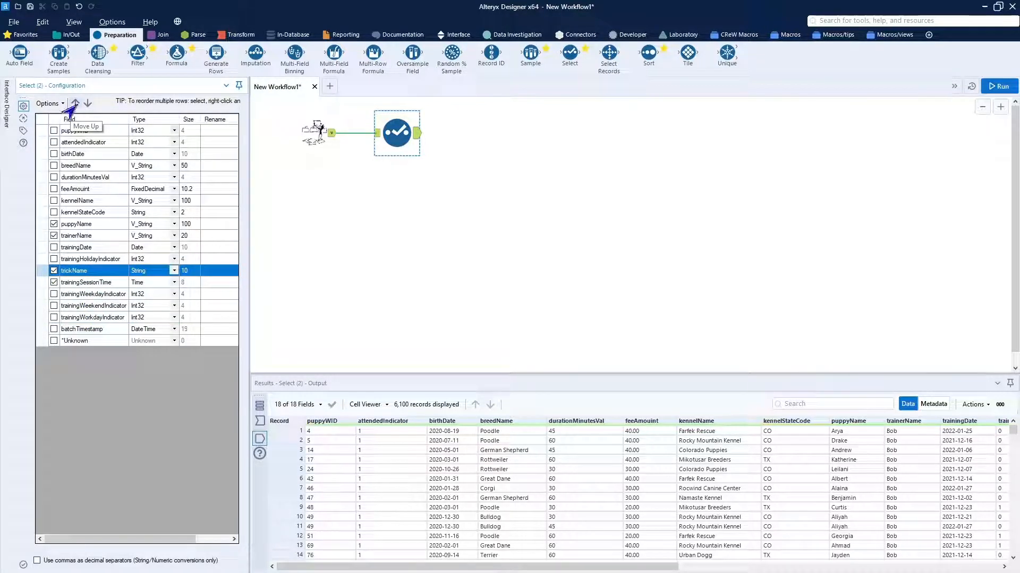
pyautogui.click(998, 87)
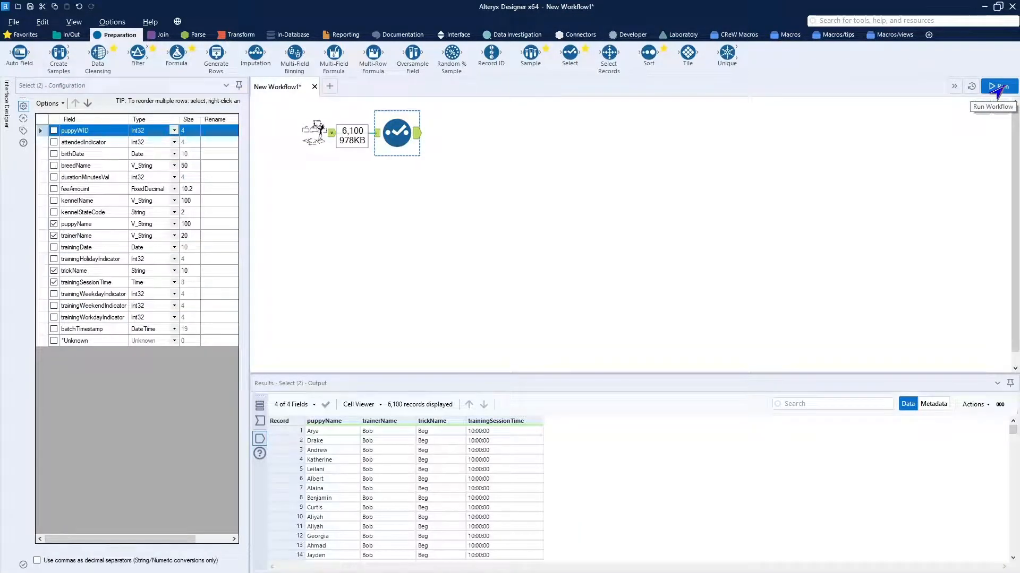
pyautogui.click(997, 91)
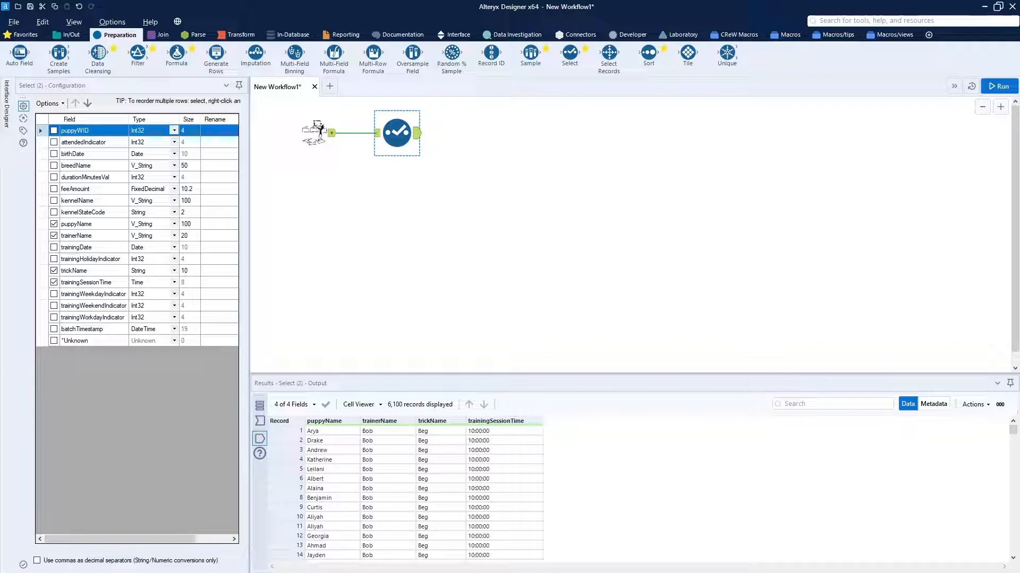
# Paste the copied EmployeeWorkShift.yxdb input with its Select tool, align the pair beneath the training stream, and run the workflow.
pyautogui.click(267, 261)
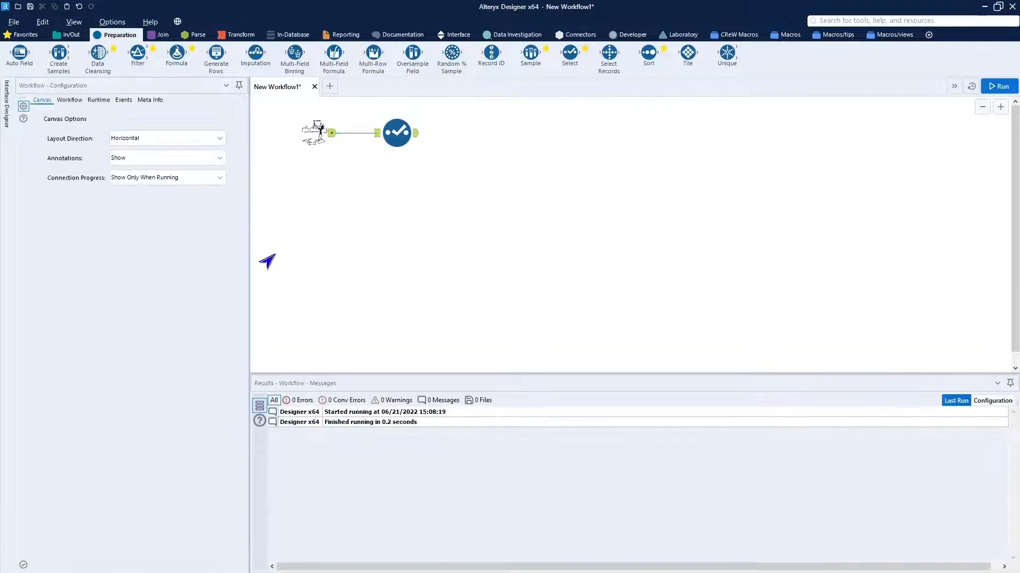
pyautogui.hotkey('ctrl', 'v')
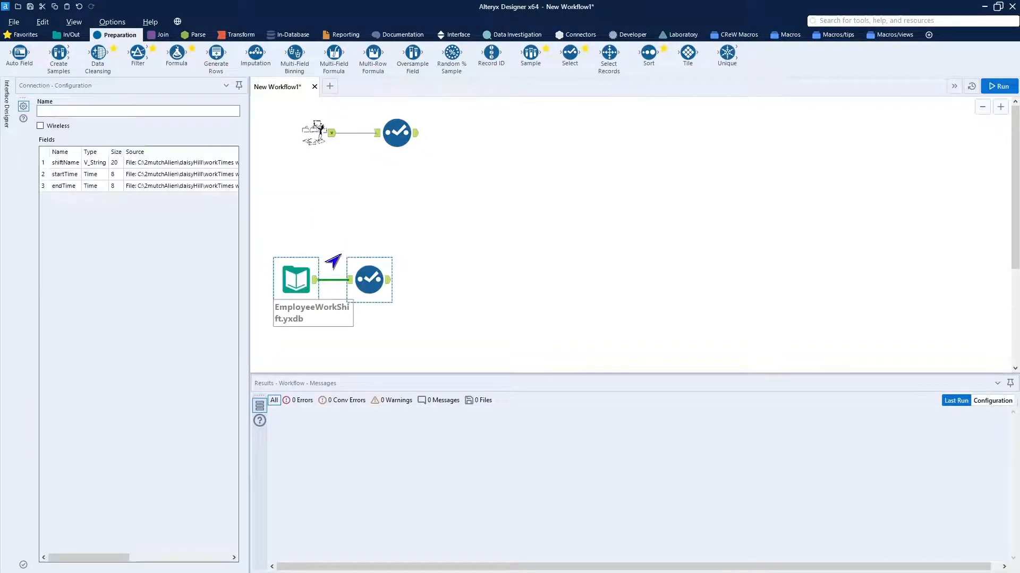
pyautogui.moveTo(298, 280); pyautogui.dragTo(327, 194)
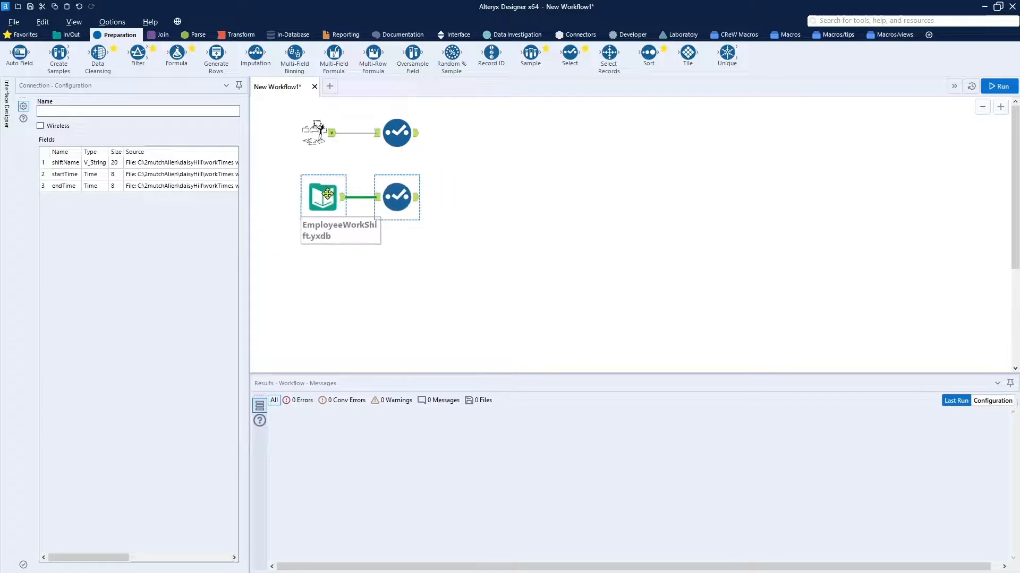
pyautogui.click(995, 88)
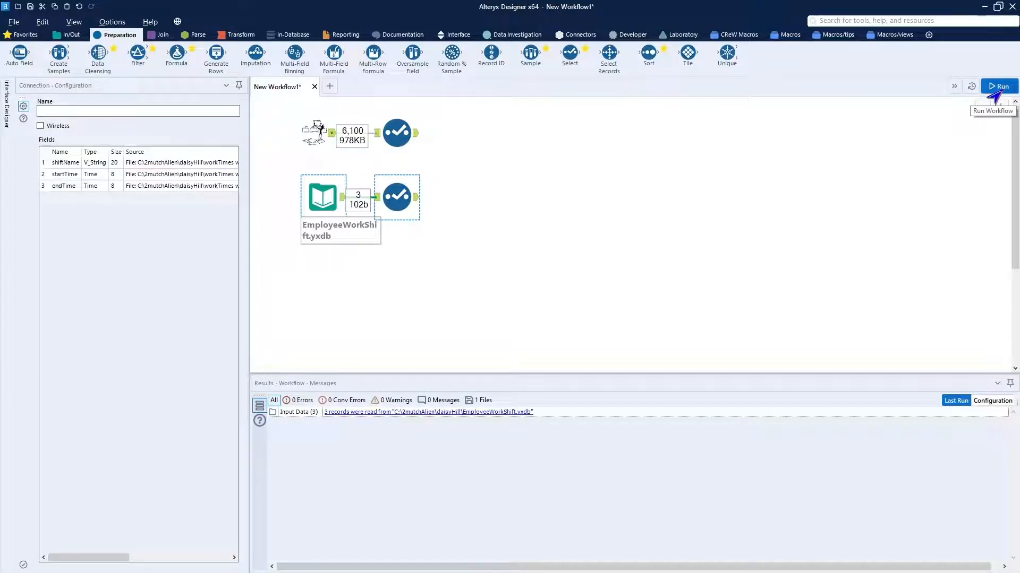
pyautogui.click(996, 90)
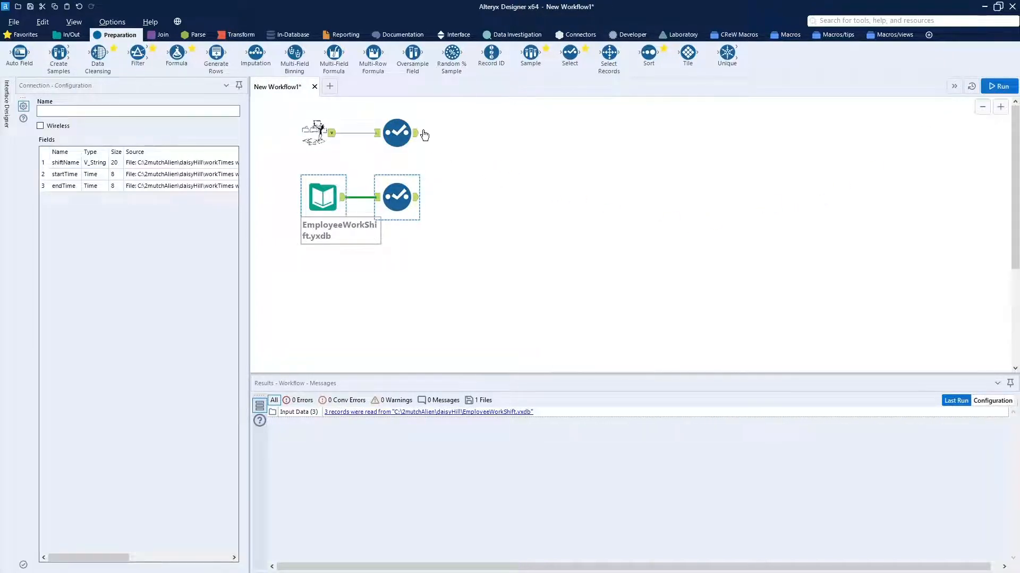
# Examine the output records of the training Select tool and the work shift Select tool.
pyautogui.click(418, 136)
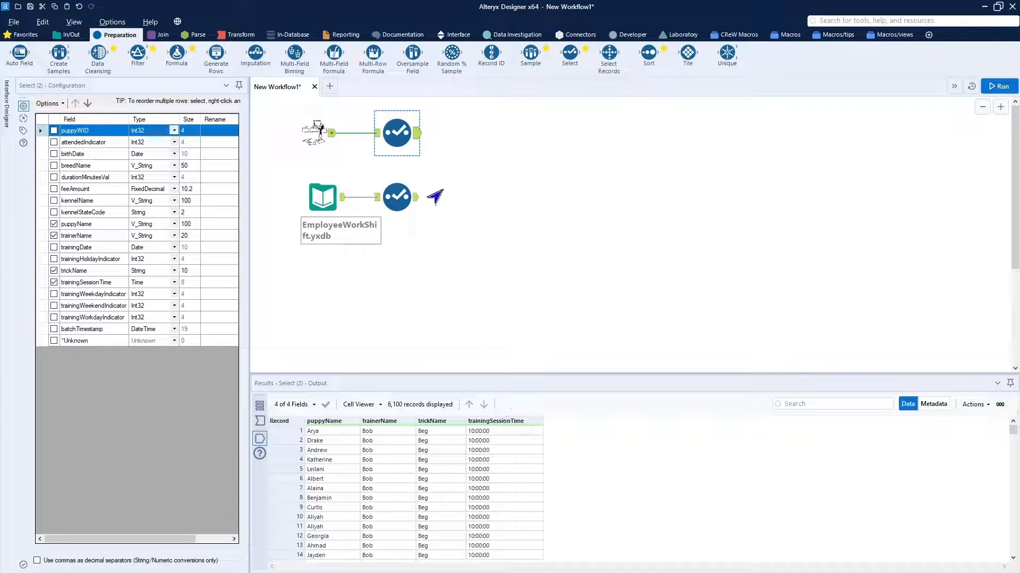
pyautogui.click(417, 205)
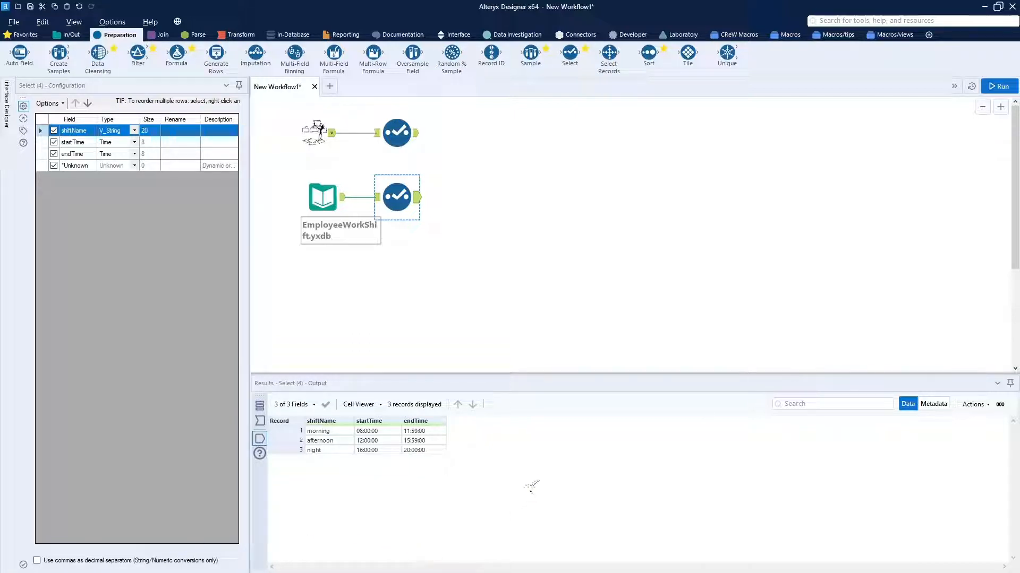
pyautogui.click(531, 486)
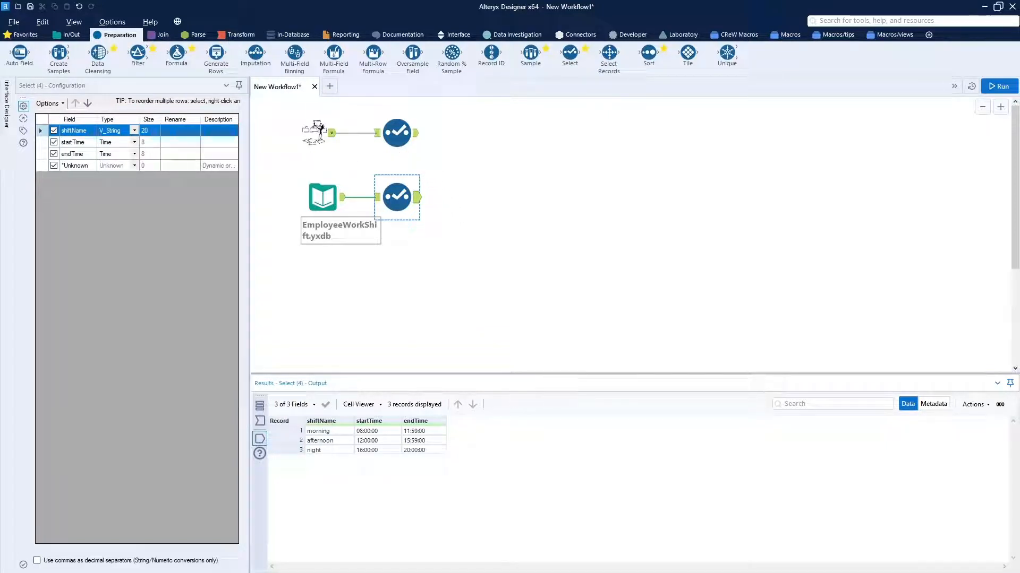
# Add an Append Fields tool with the work shift Select as source and the training Select as target.
pyautogui.click(158, 35)
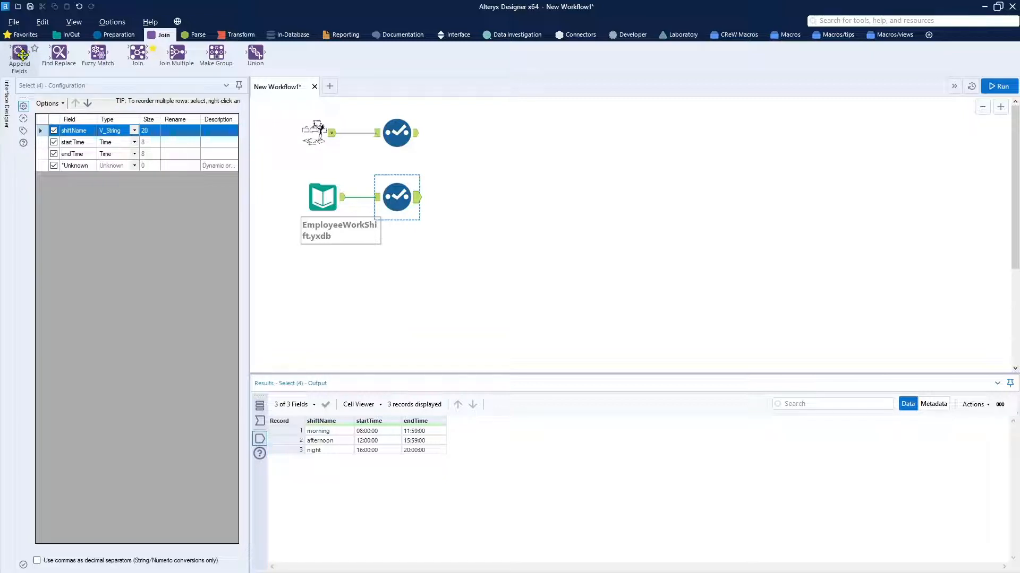
pyautogui.moveTo(22, 54); pyautogui.dragTo(479, 189)
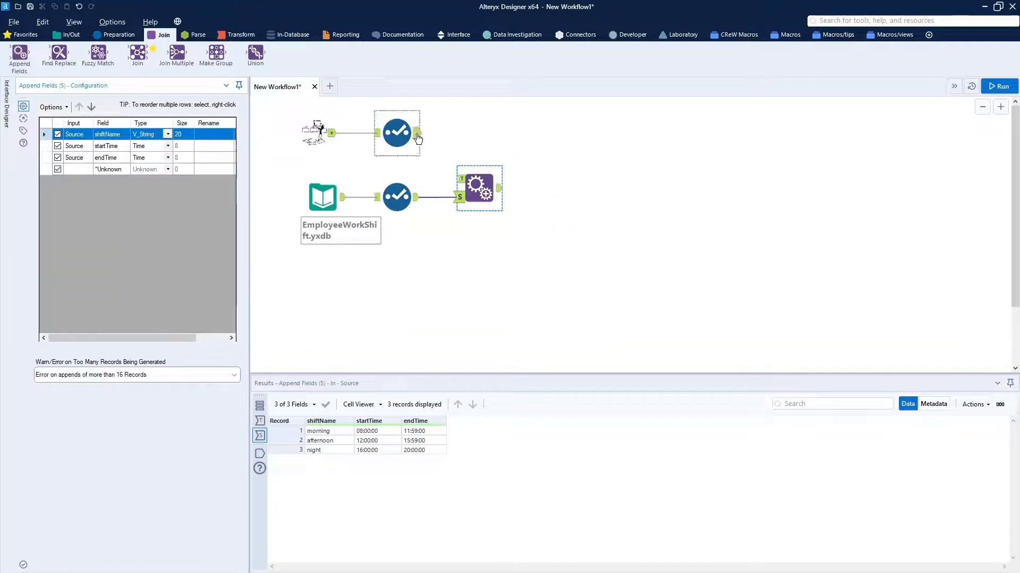
pyautogui.moveTo(418, 138); pyautogui.dragTo(460, 180)
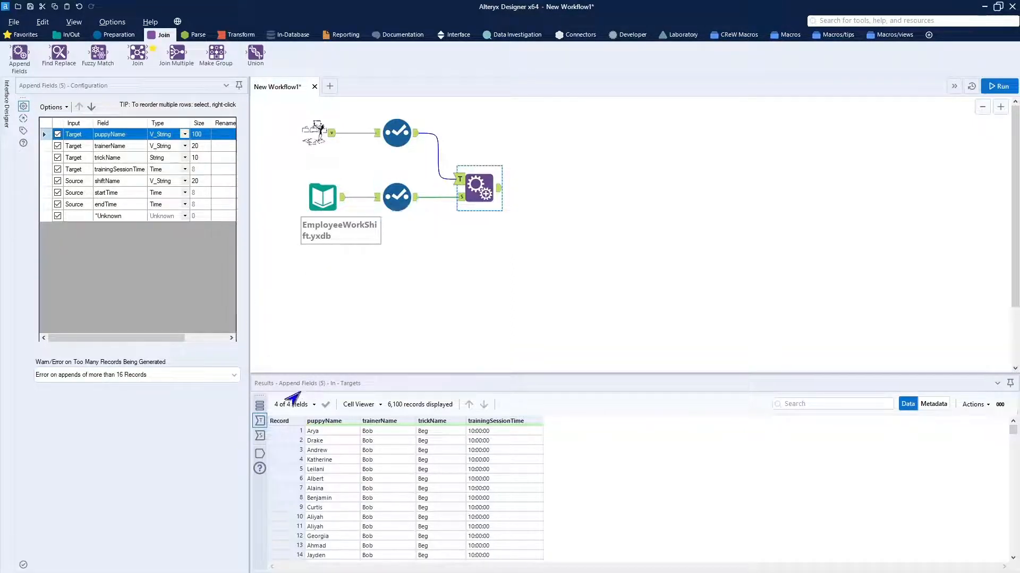
# Try Allow All Appends for the Append Fields record warning, and restore Error on appends of more than 16 Records.
pyautogui.click(228, 380)
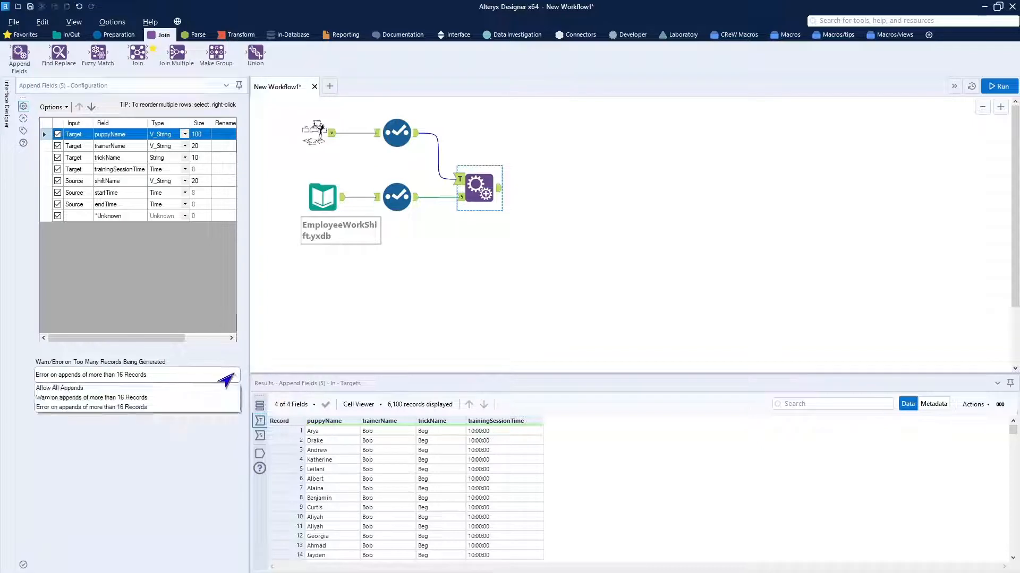
pyautogui.click(152, 389)
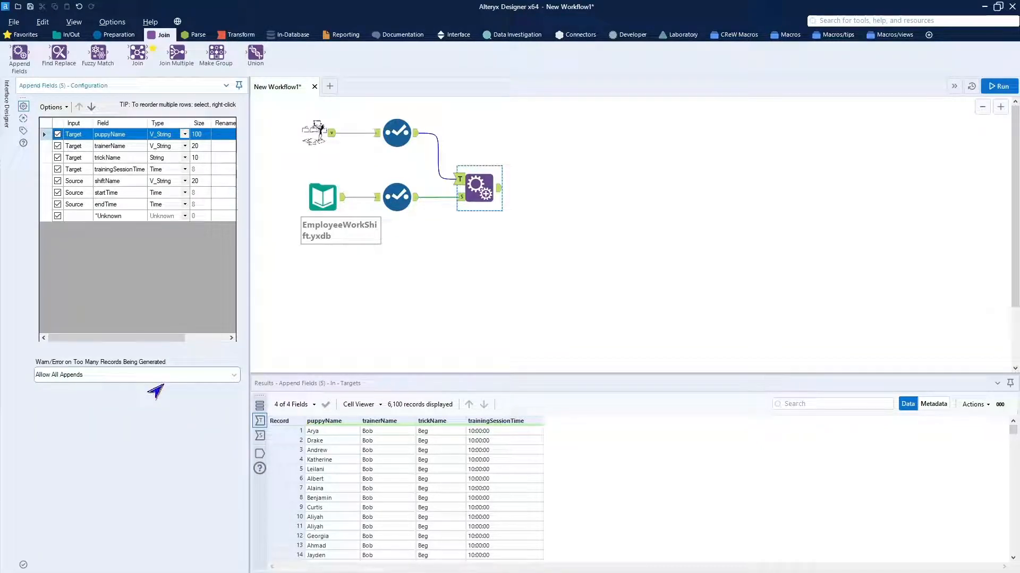
pyautogui.click(223, 379)
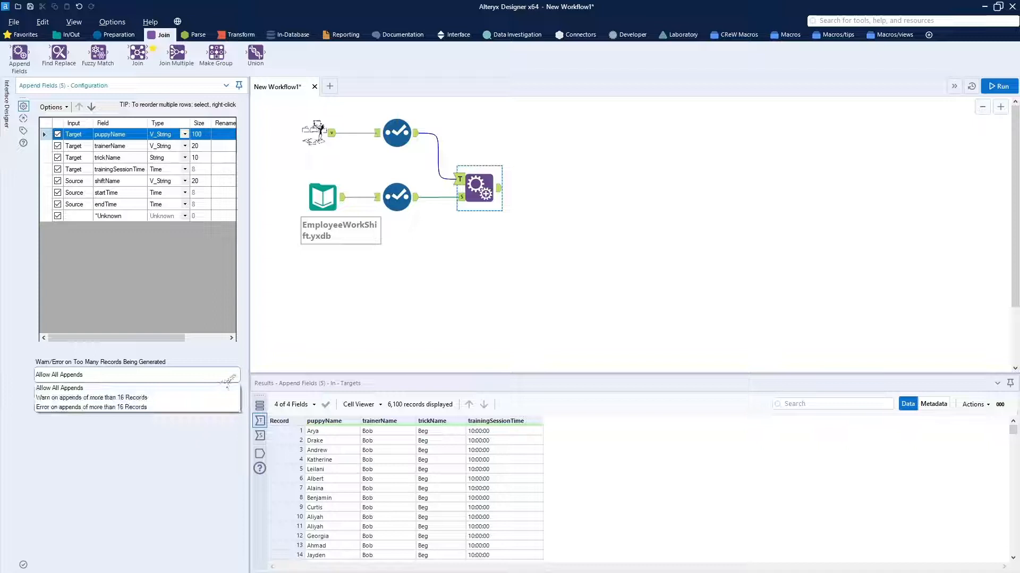
pyautogui.click(183, 407)
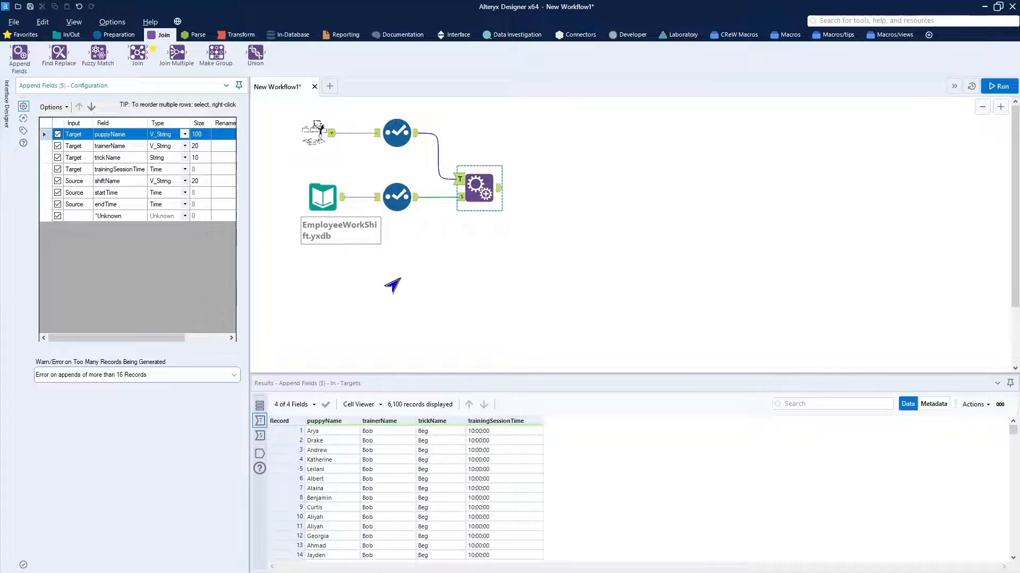
# Run the workflow and compare both Select outputs with the Append Fields output.
pyautogui.click(997, 86)
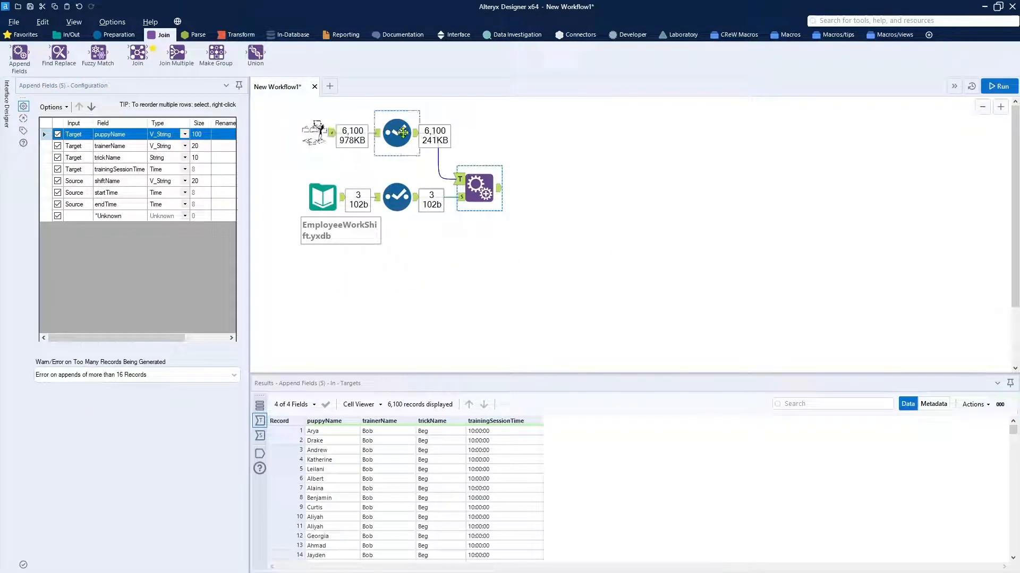
pyautogui.click(417, 140)
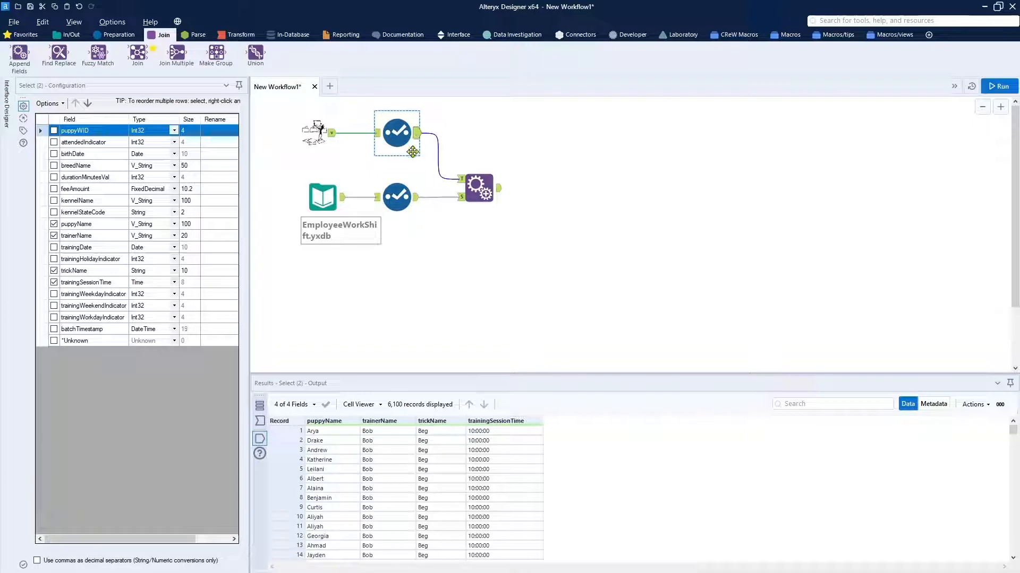
pyautogui.click(418, 205)
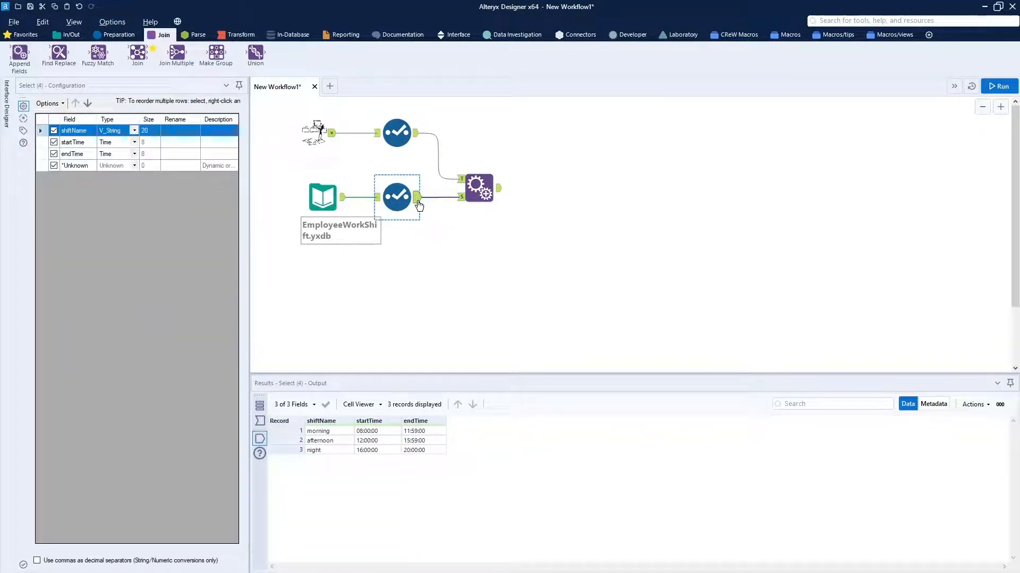
pyautogui.click(480, 188)
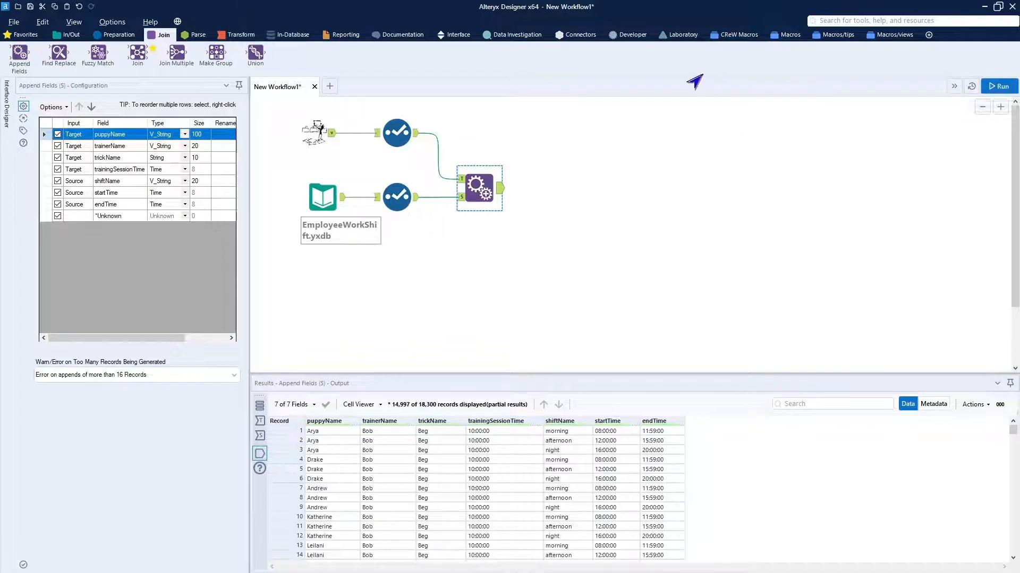
# Paste the copied "resolve non-equi join" Filter tool and connect it to the Append Fields output.
pyautogui.click(674, 231)
pyautogui.rightClick(682, 230)
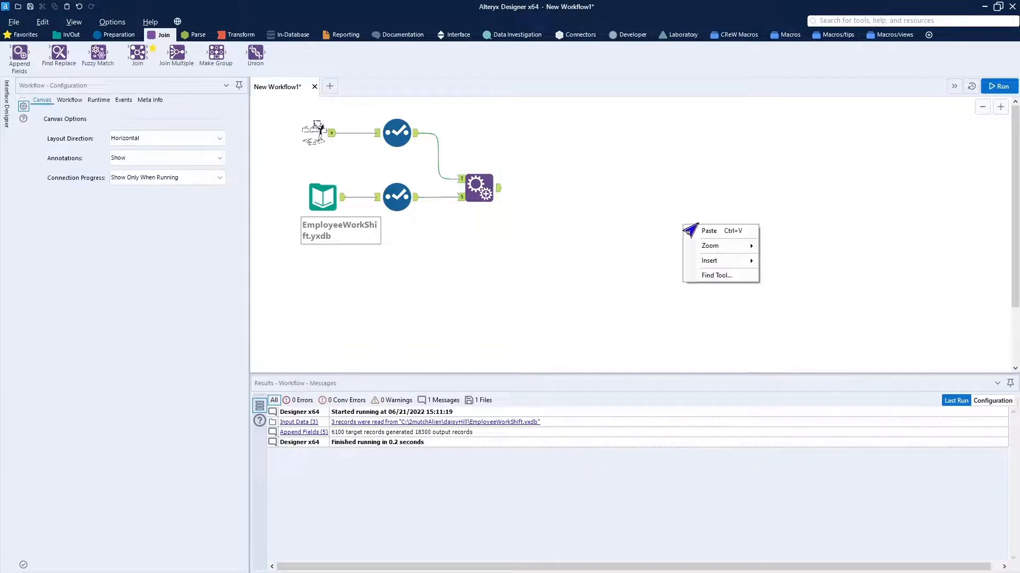
pyautogui.click(707, 233)
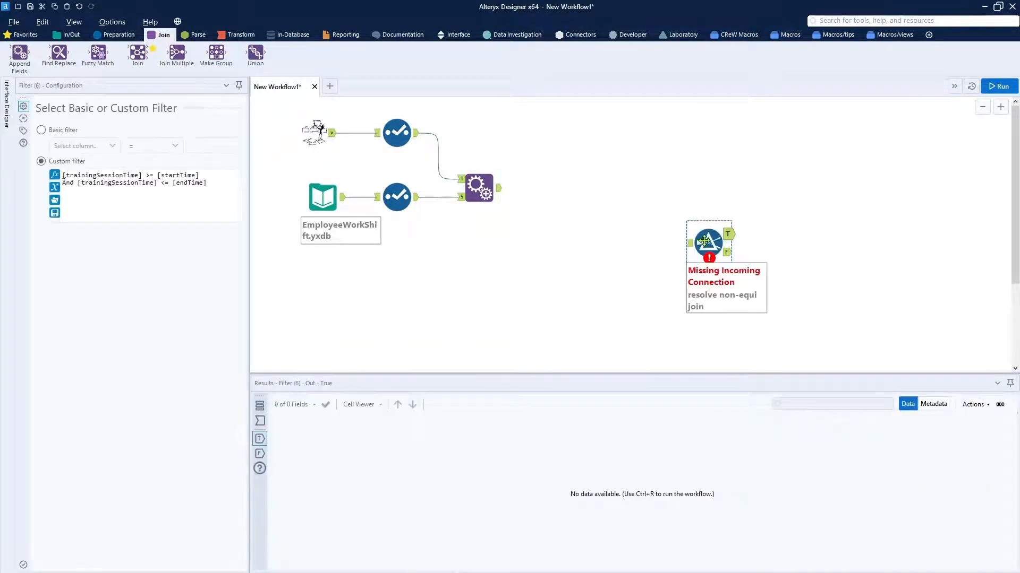
pyautogui.moveTo(710, 243); pyautogui.dragTo(553, 188)
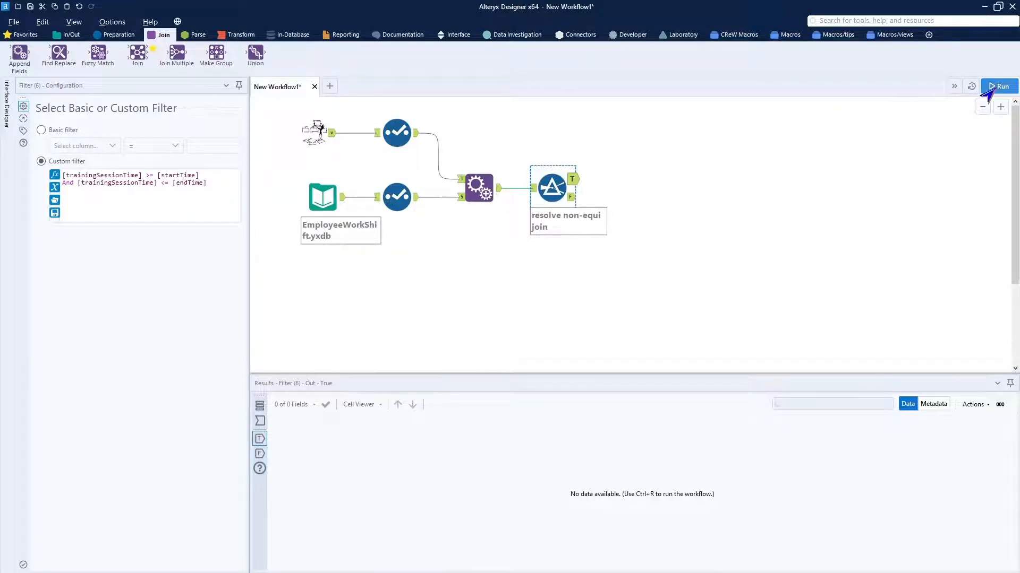
# Run the workflow and view the records in the Filter's True output.
pyautogui.click(997, 86)
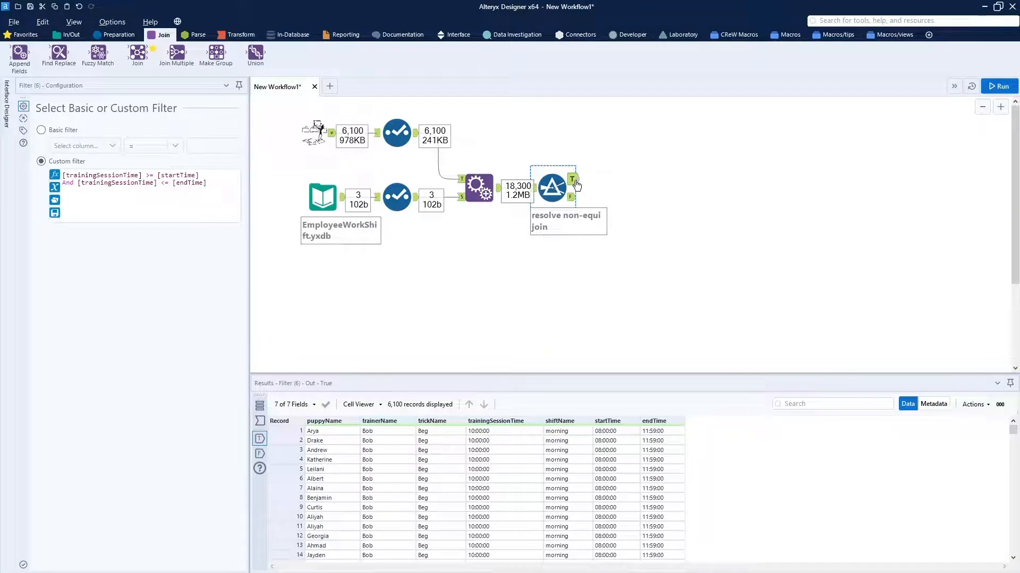
pyautogui.click(575, 183)
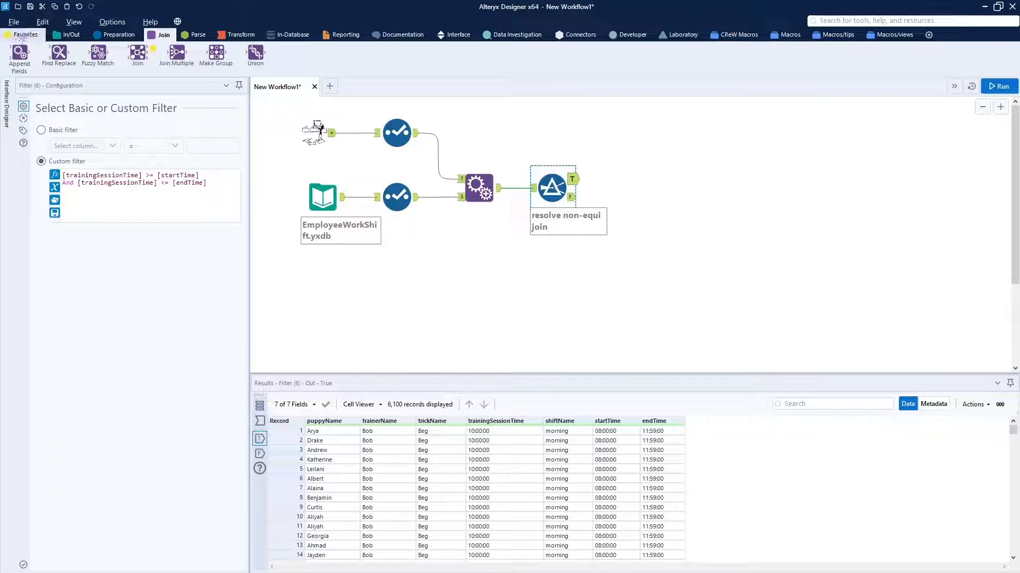
# Add a Select tool on the Filter's True output and exclude the startTime and endTime fields.
pyautogui.click(24, 35)
pyautogui.moveTo(334, 53); pyautogui.dragTo(634, 189)
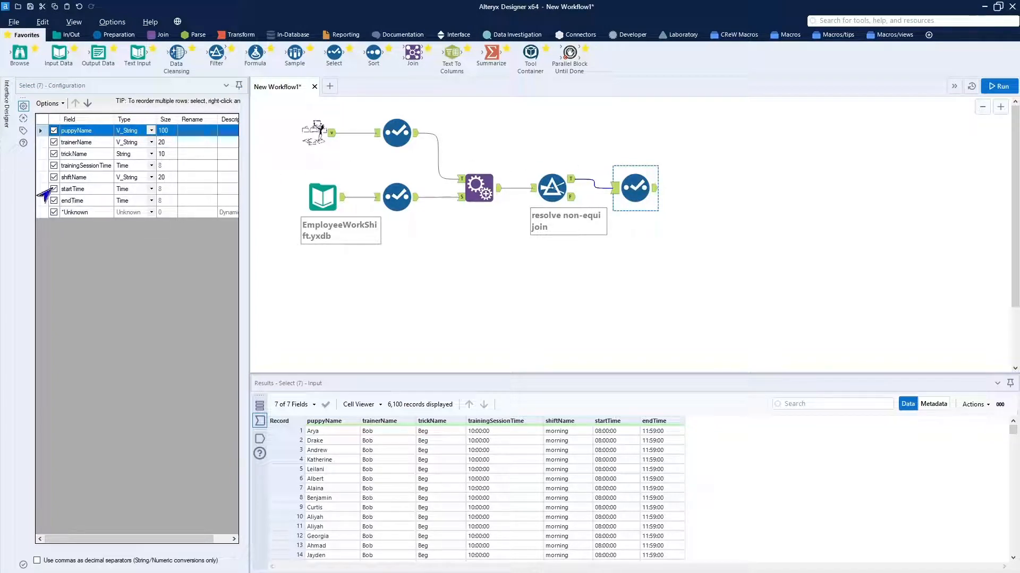
pyautogui.click(54, 189)
pyautogui.click(53, 200)
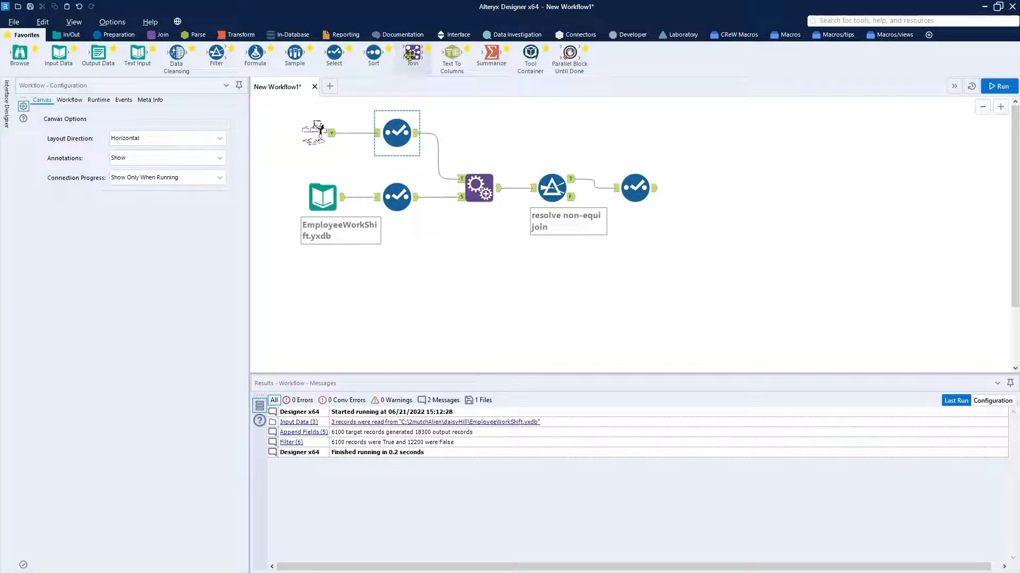
# Add a Join tool with the training Select as Left input and the Filter's True output as Right input.
pyautogui.moveTo(410, 55); pyautogui.dragTo(616, 135)
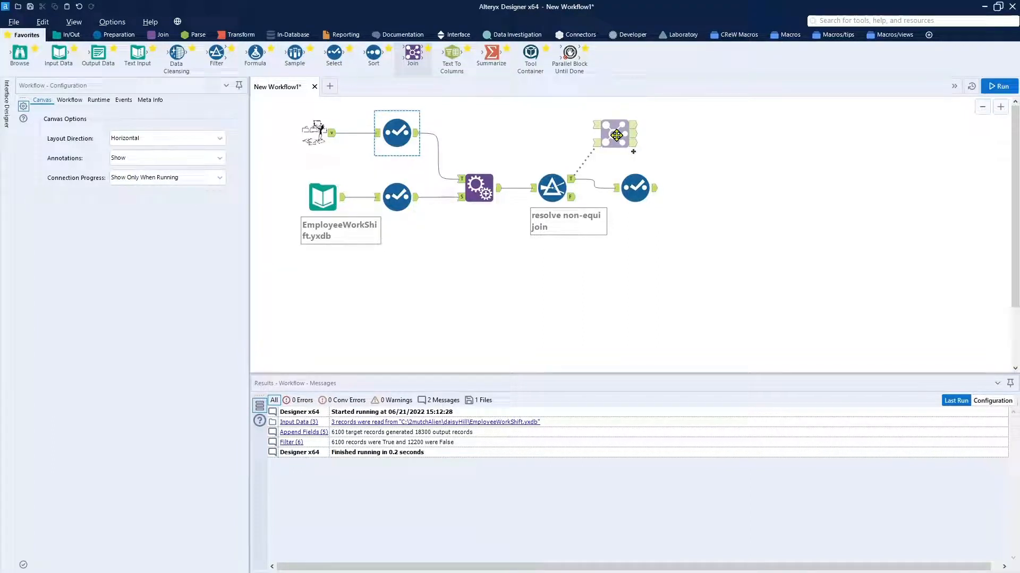
pyautogui.moveTo(616, 136); pyautogui.dragTo(616, 135)
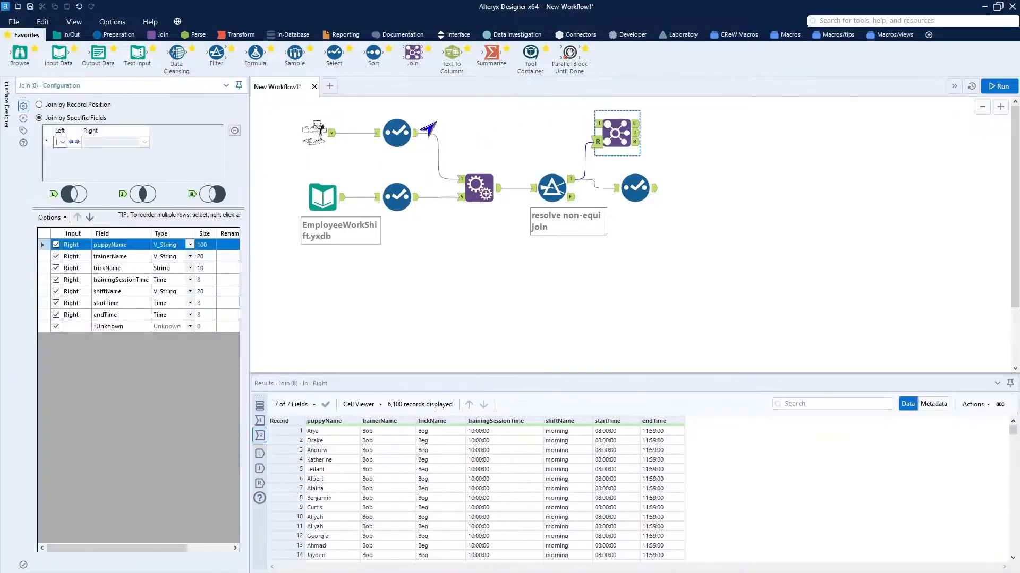
pyautogui.moveTo(419, 134); pyautogui.dragTo(619, 142)
pyautogui.click(650, 252)
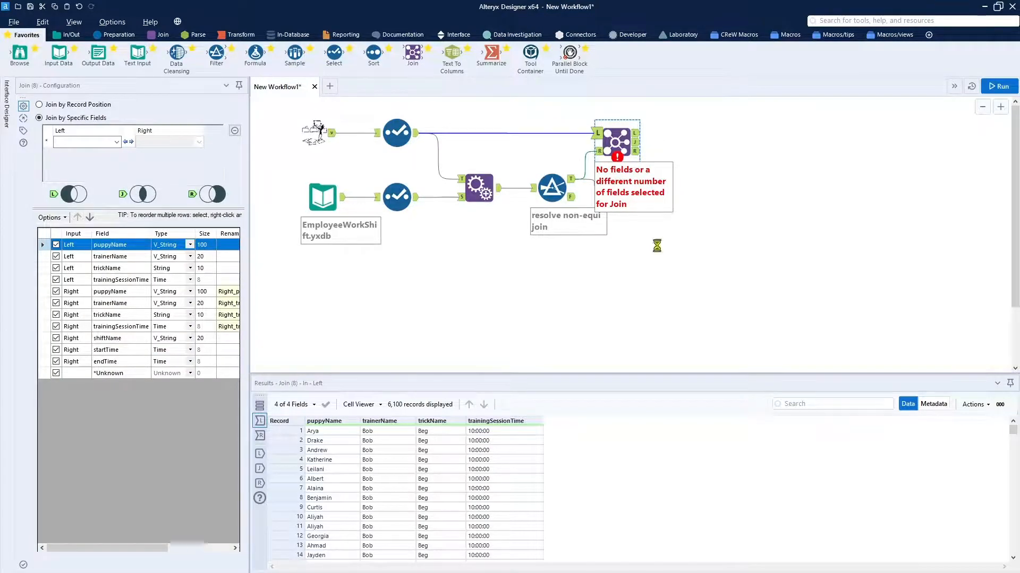
# Move the Filter and its following Select tool lower on the canvas, clear of the Join tool.
pyautogui.moveTo(521, 162); pyautogui.dragTo(628, 198)
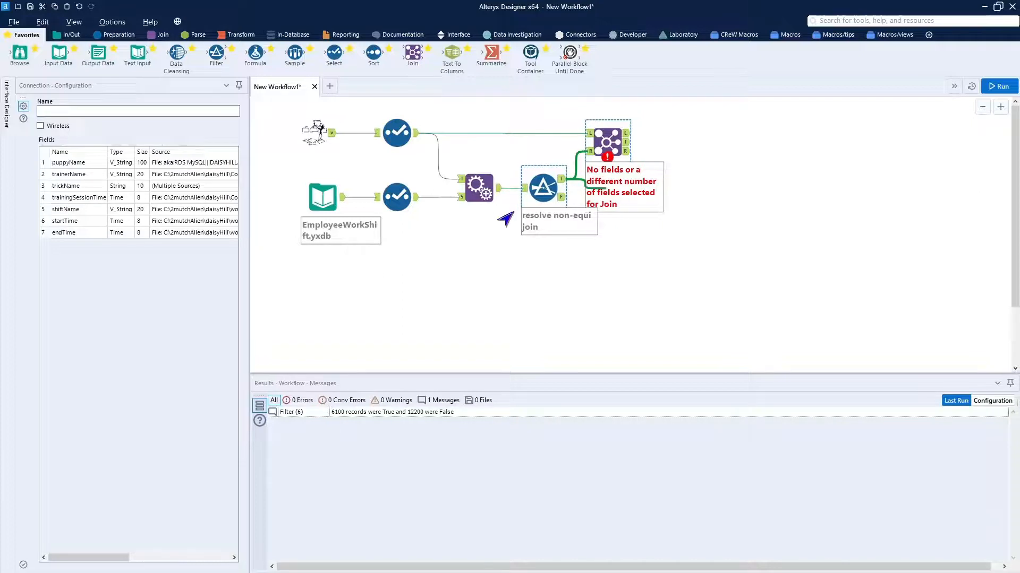
pyautogui.click(503, 217)
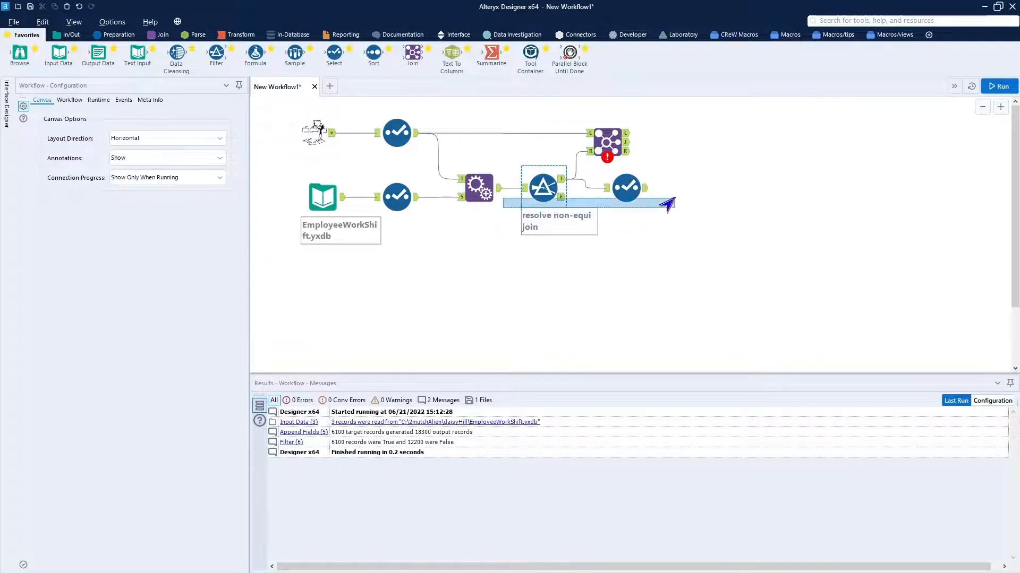
pyautogui.click(639, 198)
pyautogui.moveTo(624, 188); pyautogui.dragTo(626, 223)
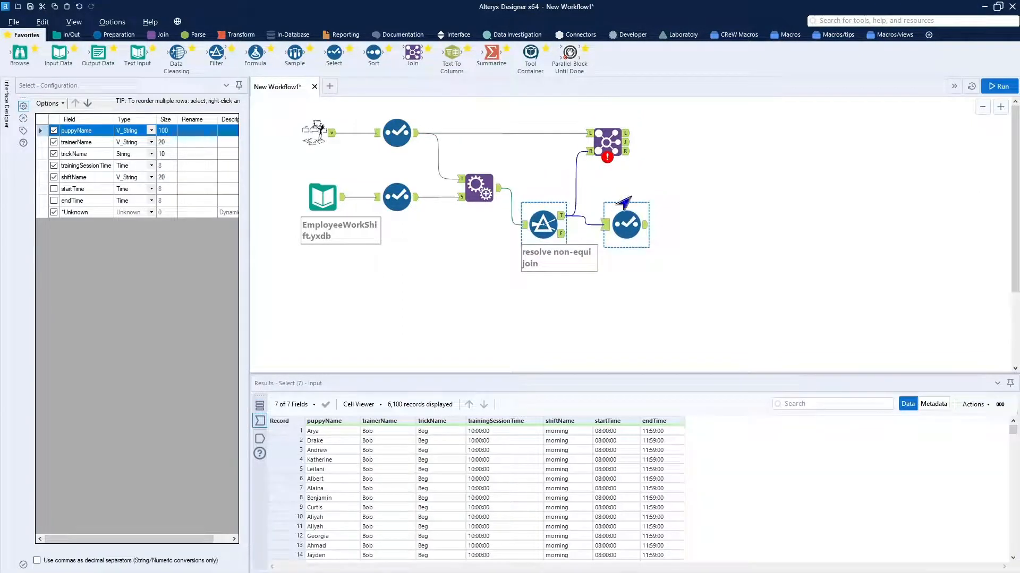
# Set the Join to match on puppyName, trainerName, trickName and trainingSessionTime.
pyautogui.click(601, 147)
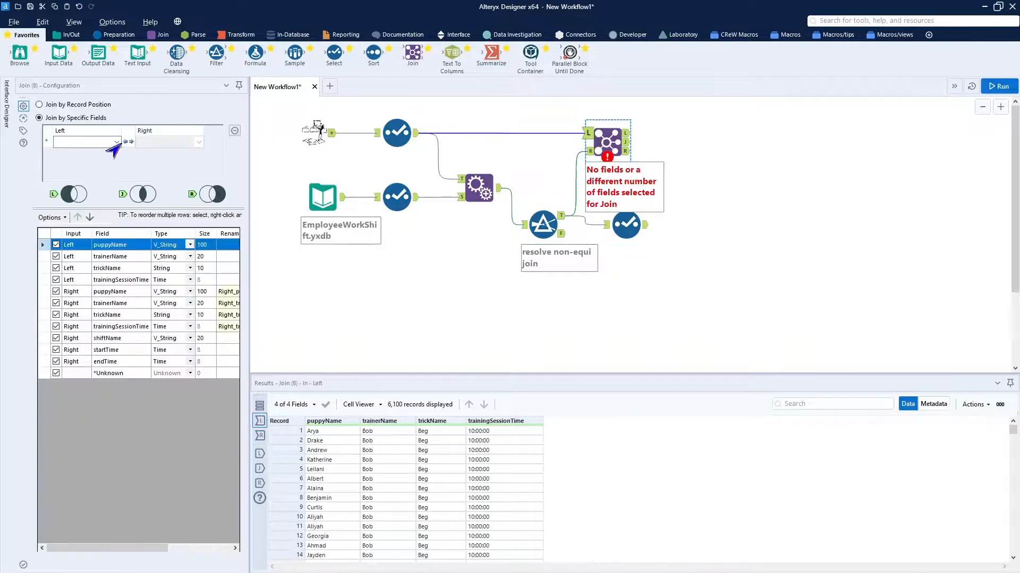
pyautogui.click(112, 143)
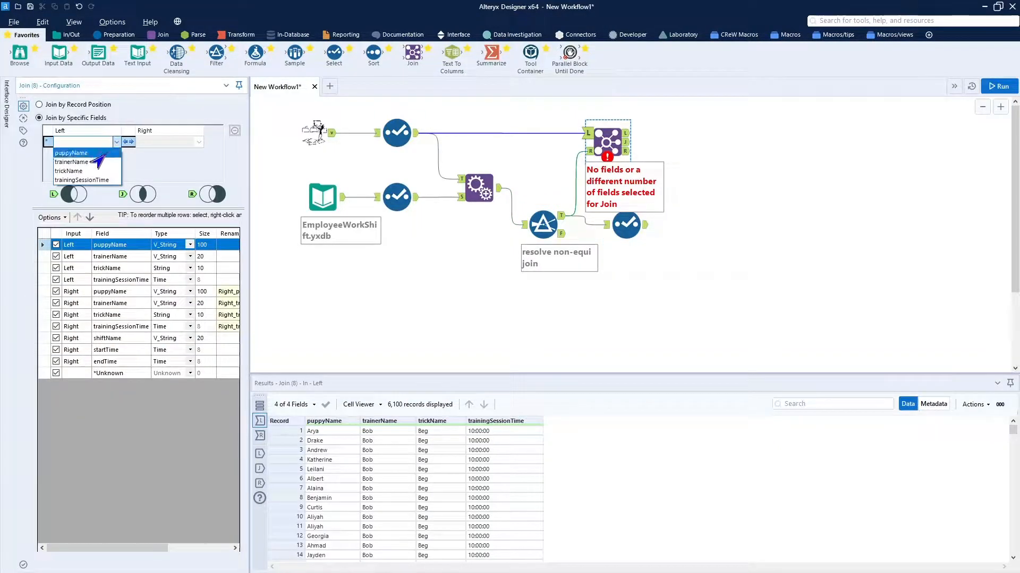
pyautogui.click(100, 151)
pyautogui.click(116, 154)
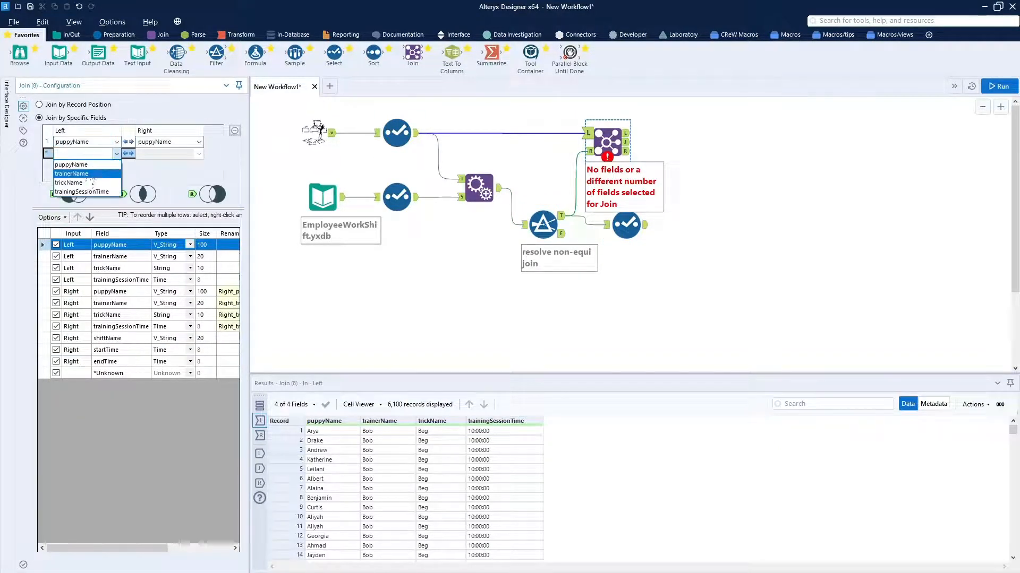
pyautogui.click(90, 174)
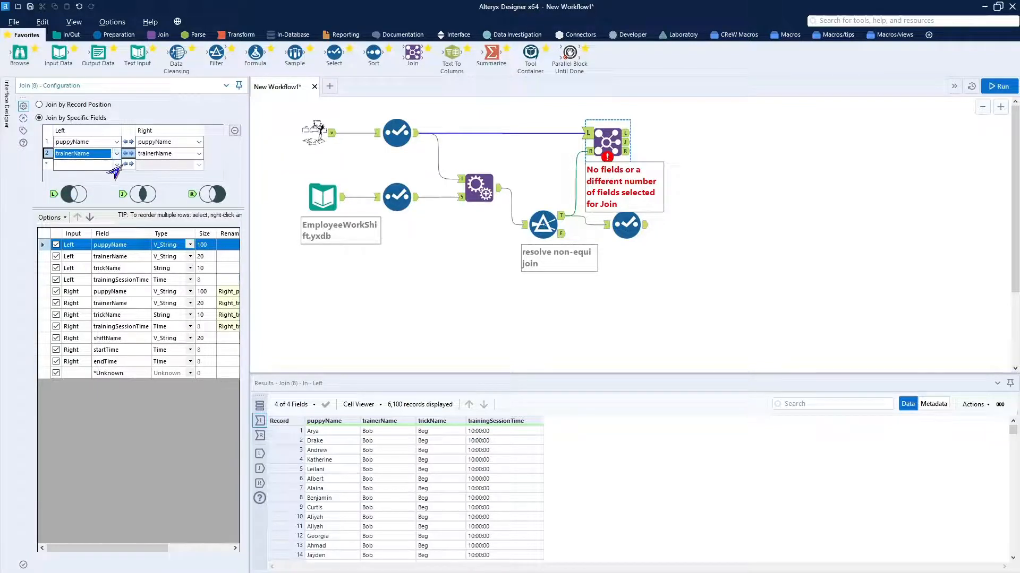
pyautogui.click(115, 164)
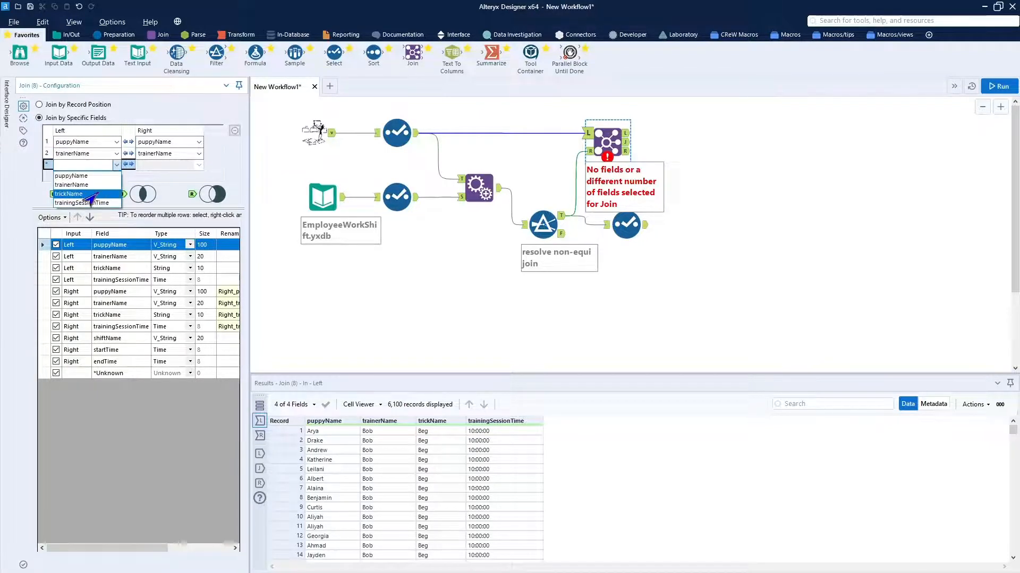
pyautogui.click(101, 194)
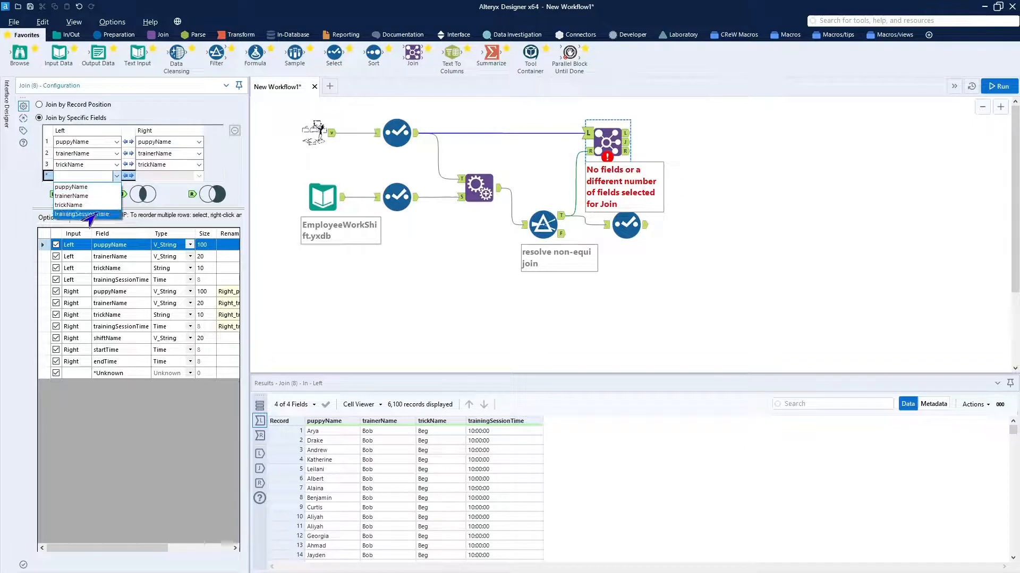
pyautogui.click(83, 214)
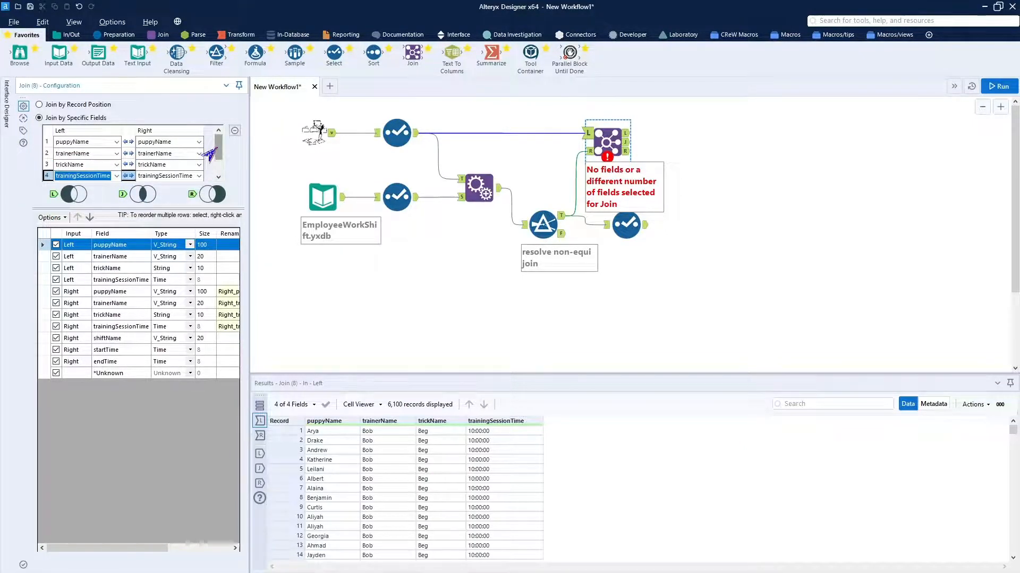
pyautogui.moveTo(218, 148); pyautogui.dragTo(232, 127)
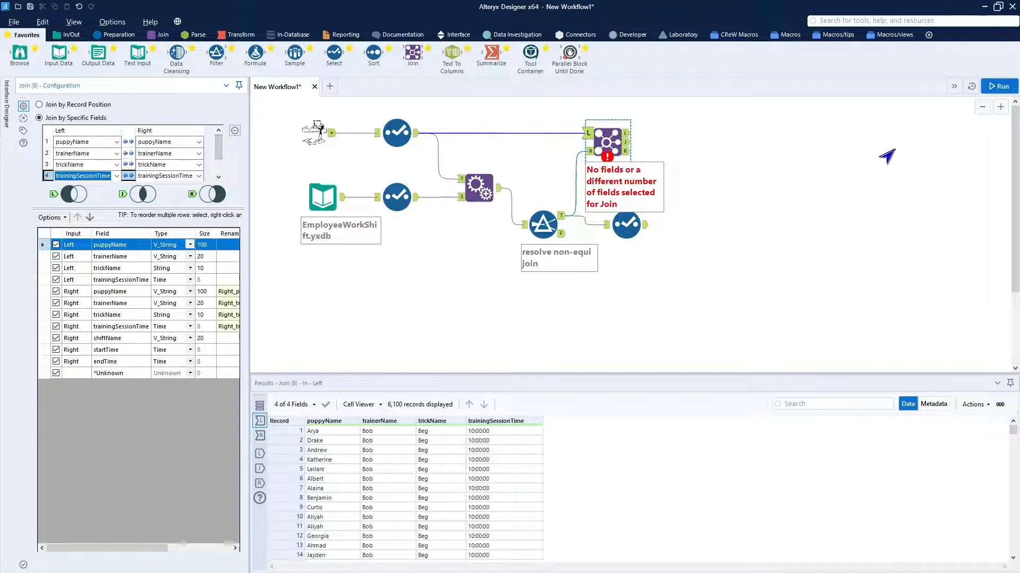
# Align the Join tool above the final Select, and add a Union tool connected to that Select's output.
pyautogui.click(609, 137)
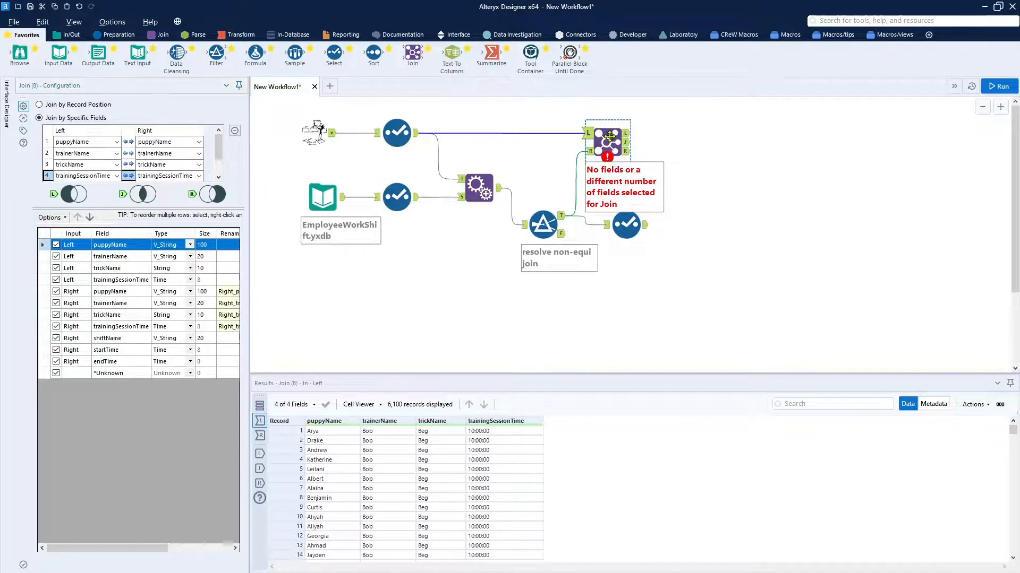
pyautogui.moveTo(609, 137); pyautogui.dragTo(624, 137)
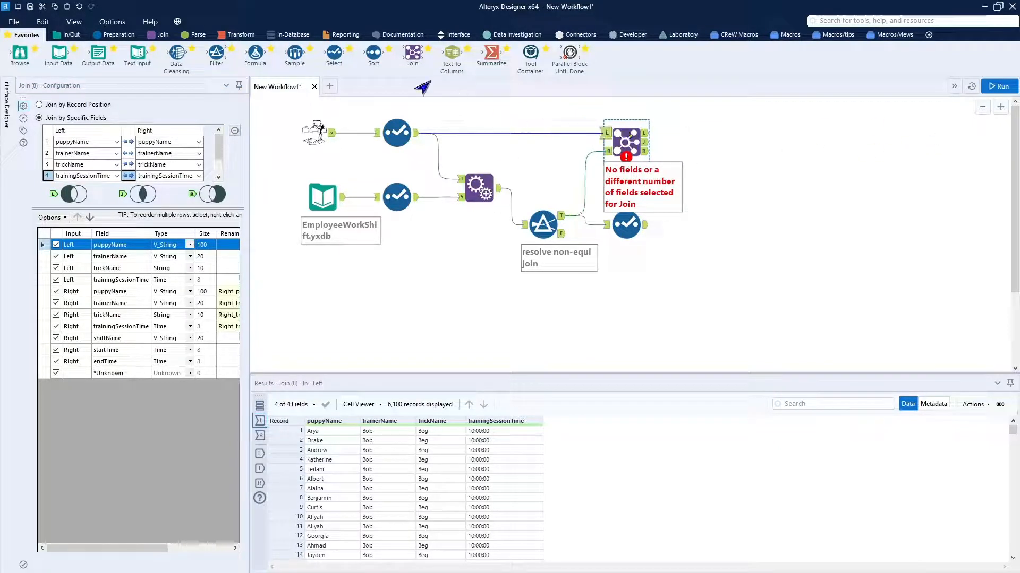
pyautogui.click(161, 35)
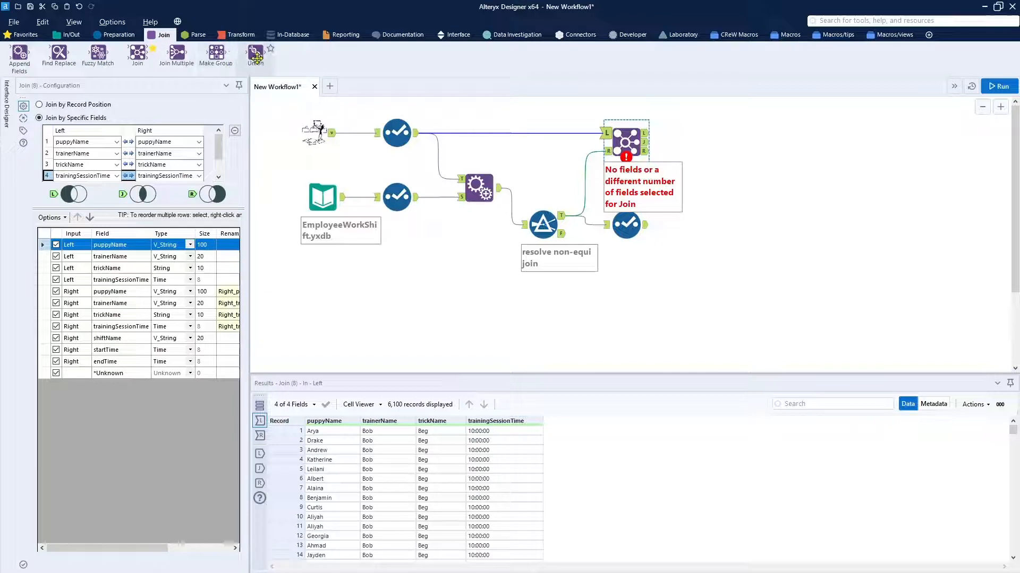
pyautogui.moveTo(255, 52); pyautogui.dragTo(737, 226)
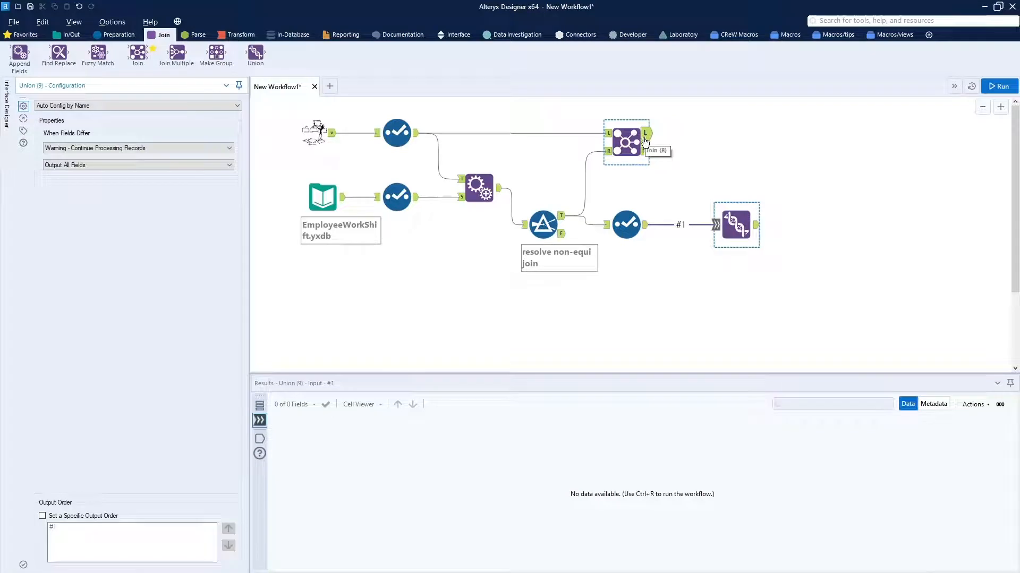
# Annotate the Join tool with "left - un matched records [minus]".
pyautogui.click(478, 133)
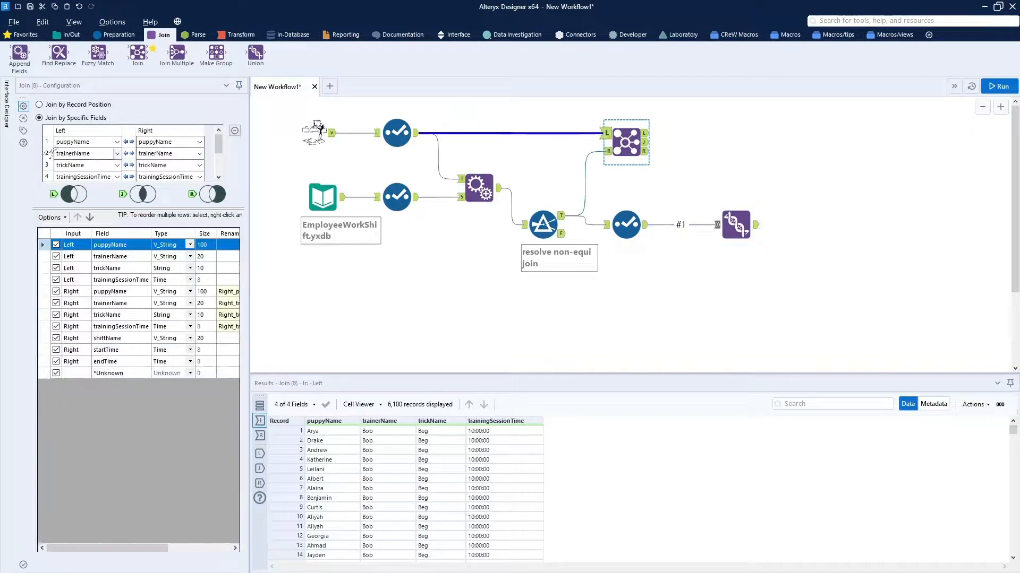
pyautogui.click(23, 131)
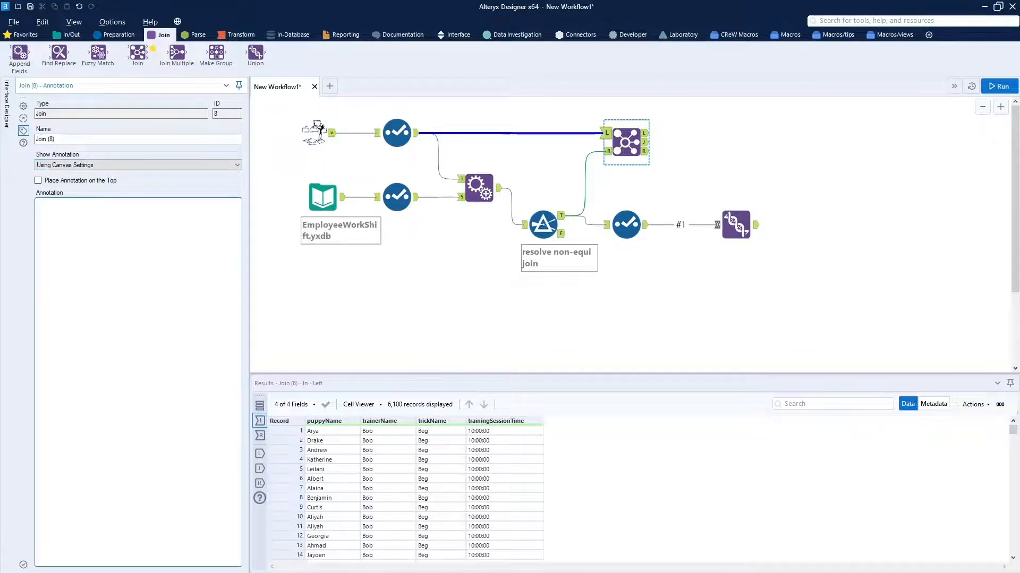
pyautogui.write('left - un matched records [minus')
pyautogui.write(']')
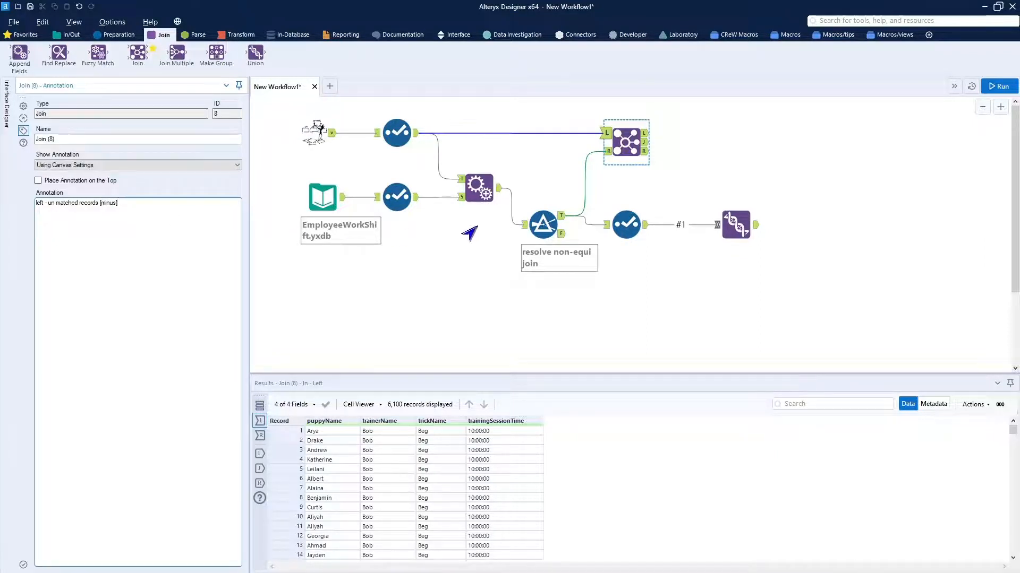
pyautogui.click(783, 323)
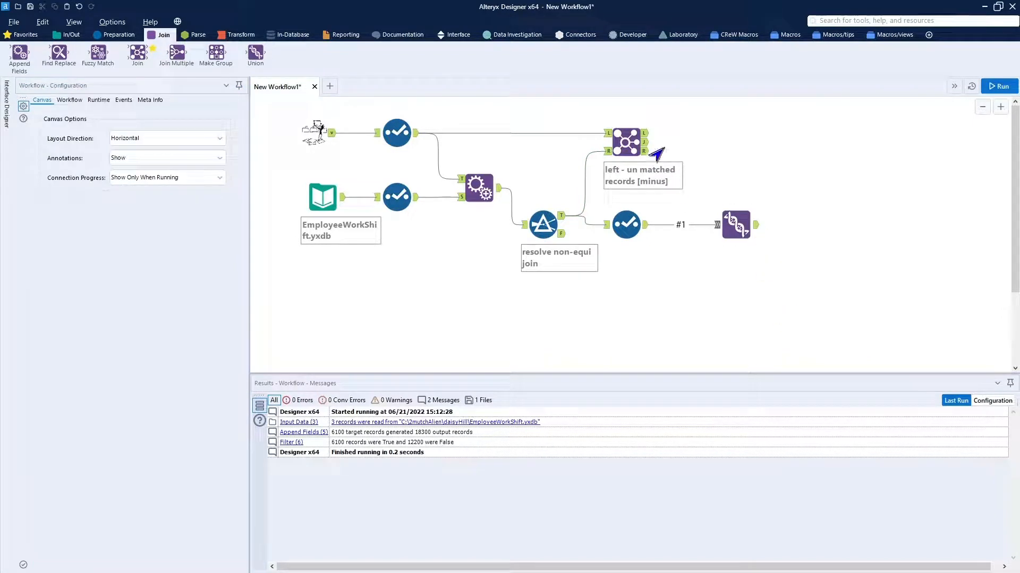
# Connect the Join's Left output to the Union and attach a Browse tool to the Union's output.
pyautogui.moveTo(646, 138); pyautogui.dragTo(729, 223)
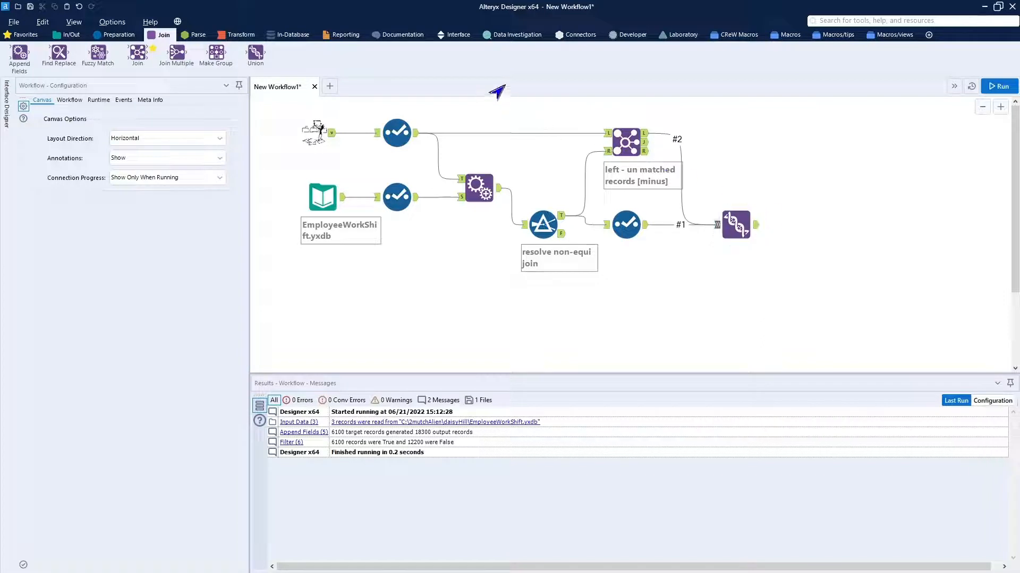
pyautogui.click(68, 34)
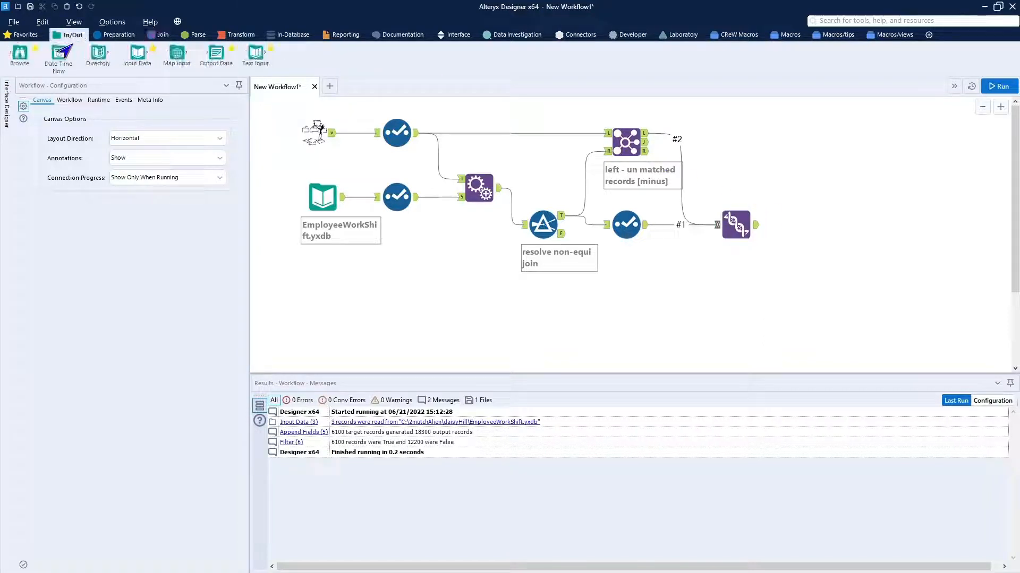
pyautogui.moveTo(23, 57); pyautogui.dragTo(817, 222)
# Run the workflow and inspect the Join's Left output and the Union's output.
pyautogui.click(996, 86)
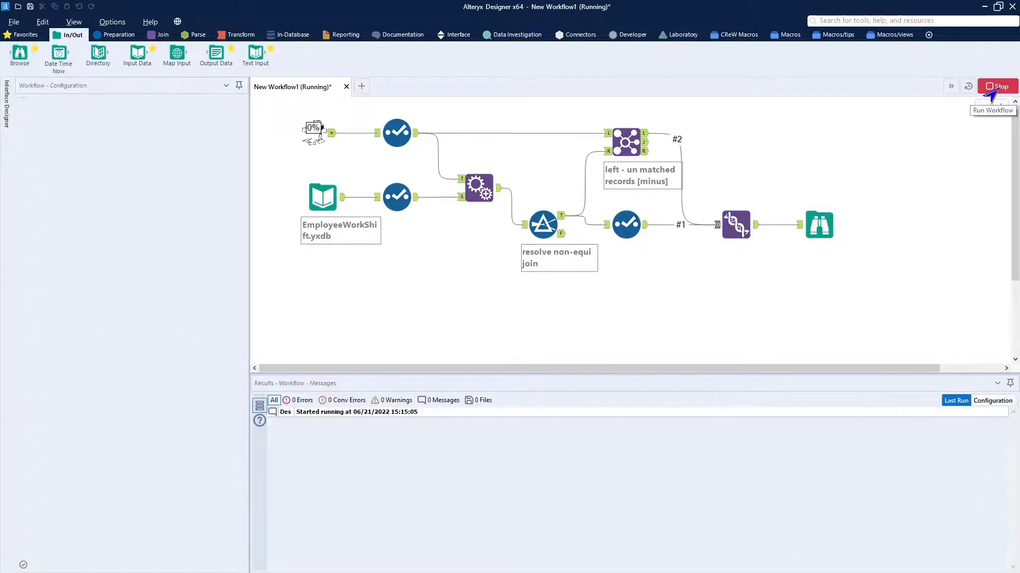
pyautogui.click(648, 135)
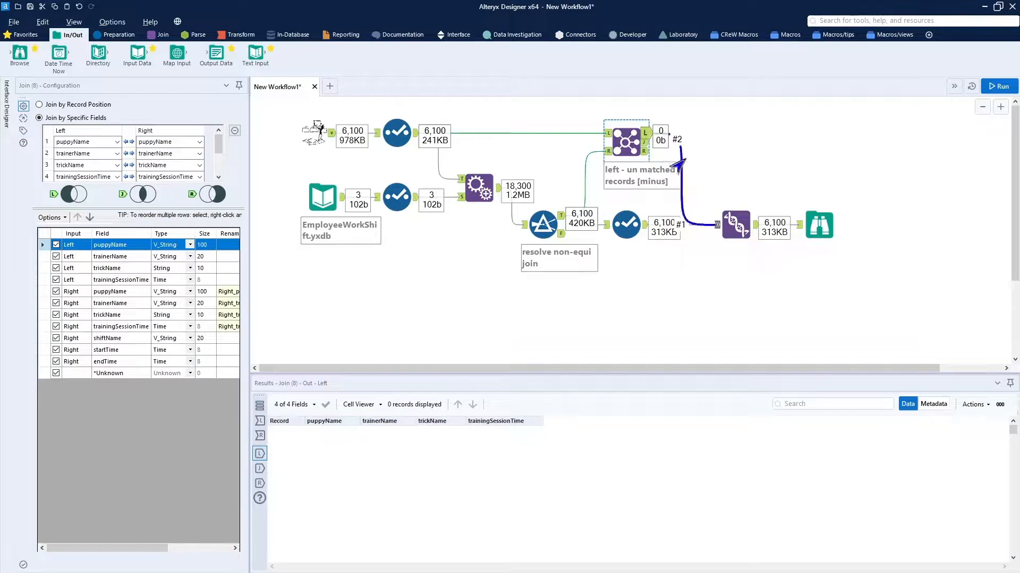
pyautogui.click(758, 226)
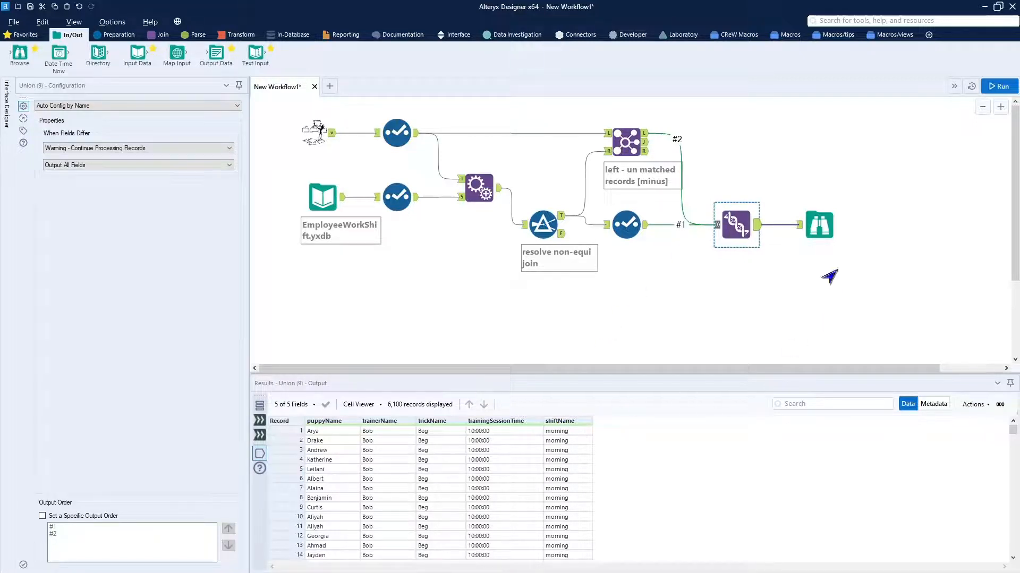
# Examine the shiftName field's profile and frequent values in the Browse tool.
pyautogui.click(829, 230)
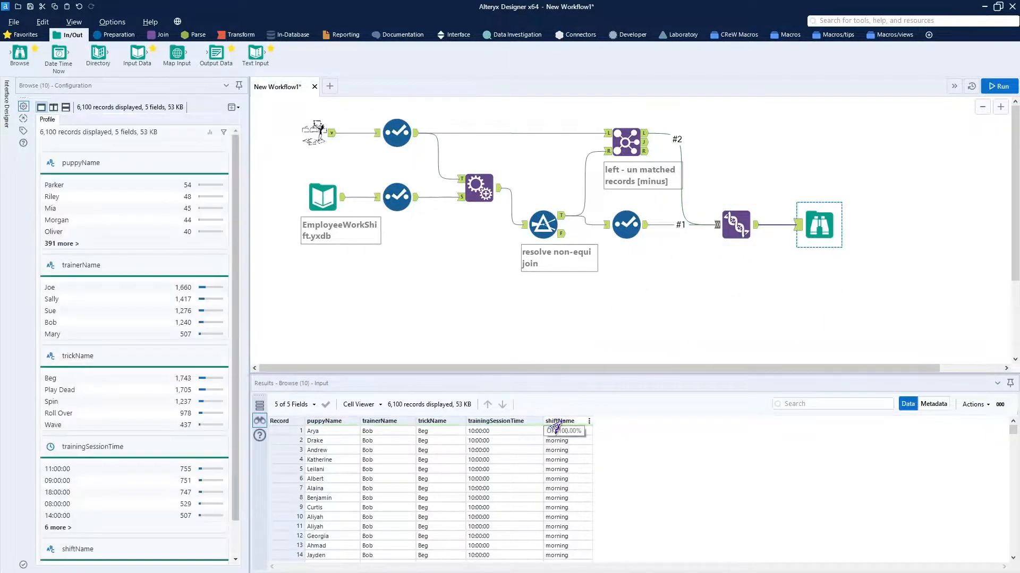
pyautogui.click(556, 422)
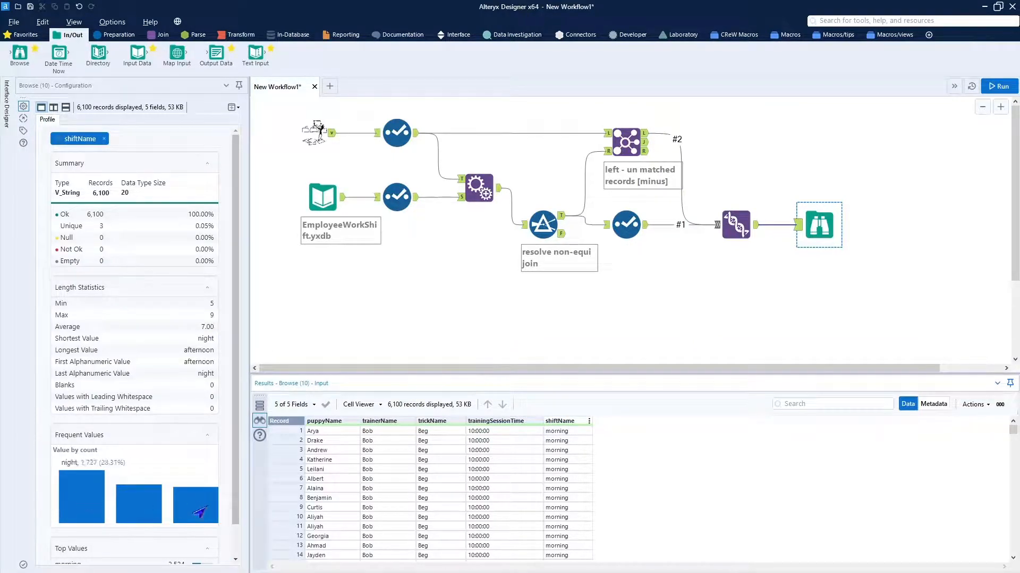
pyautogui.moveTo(158, 515)
pyautogui.moveTo(191, 513)
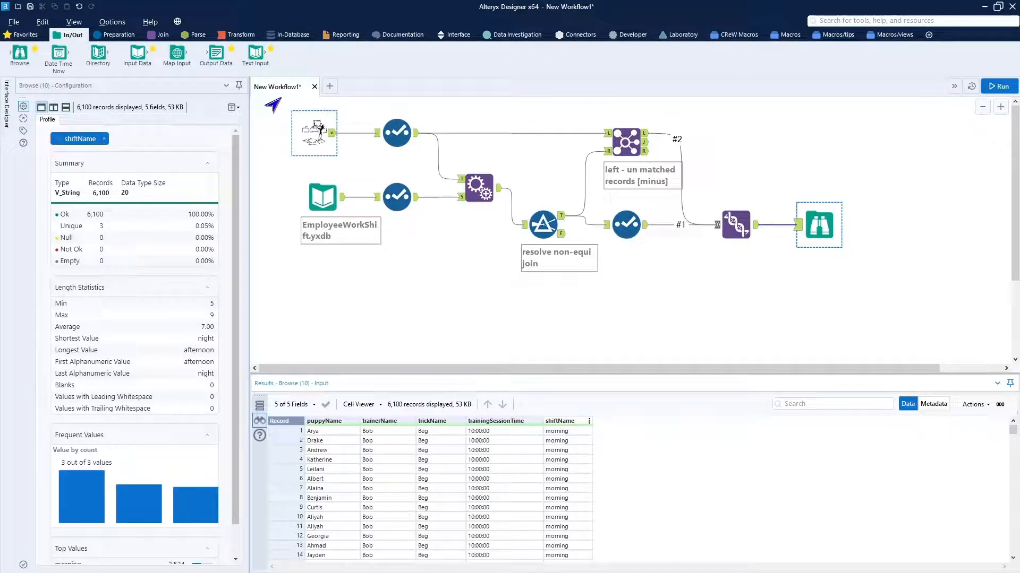
# Copy the puppy training input and its connected Select tool into a new workflow, placing them near the canvas's upper-left corner.
pyautogui.moveTo(280, 97); pyautogui.dragTo(430, 157)
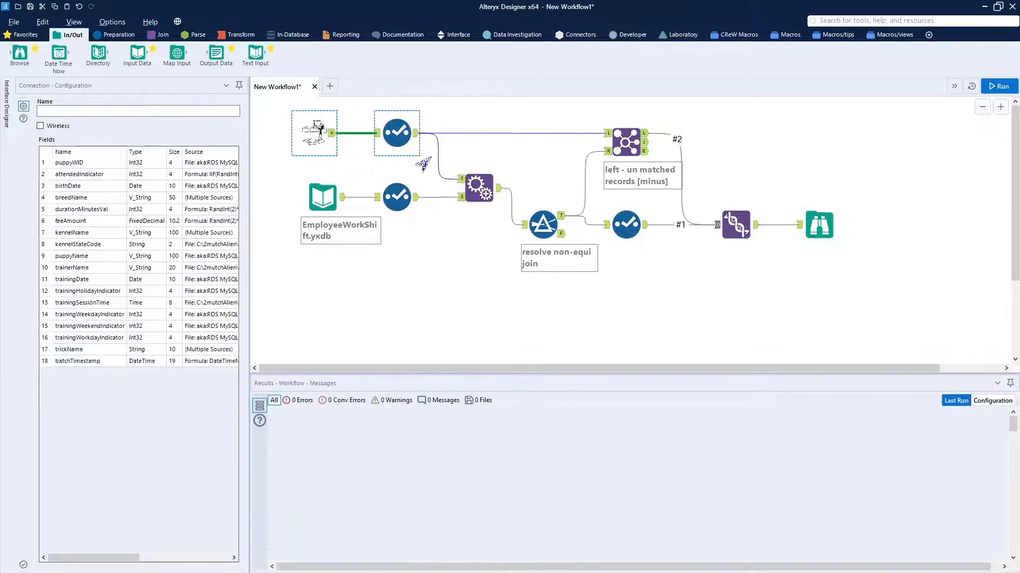
pyautogui.click(325, 88)
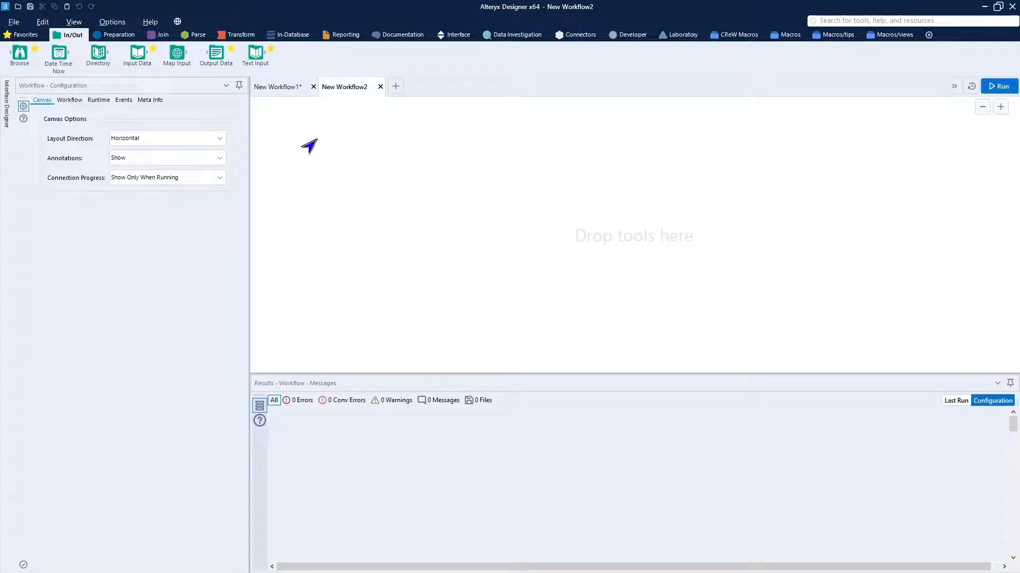
pyautogui.hotkey('ctrl', 'v')
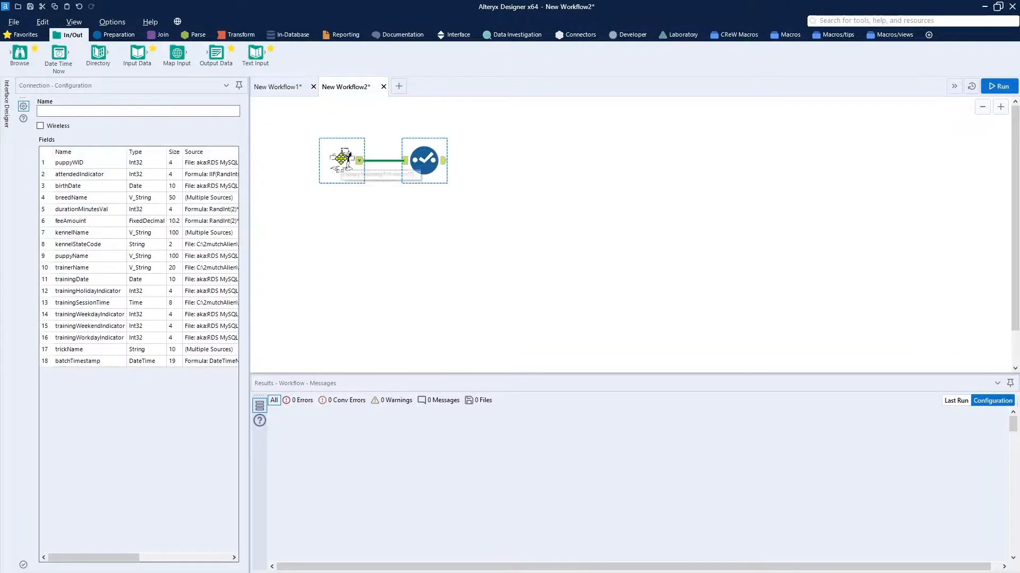
pyautogui.moveTo(340, 159); pyautogui.dragTo(303, 150)
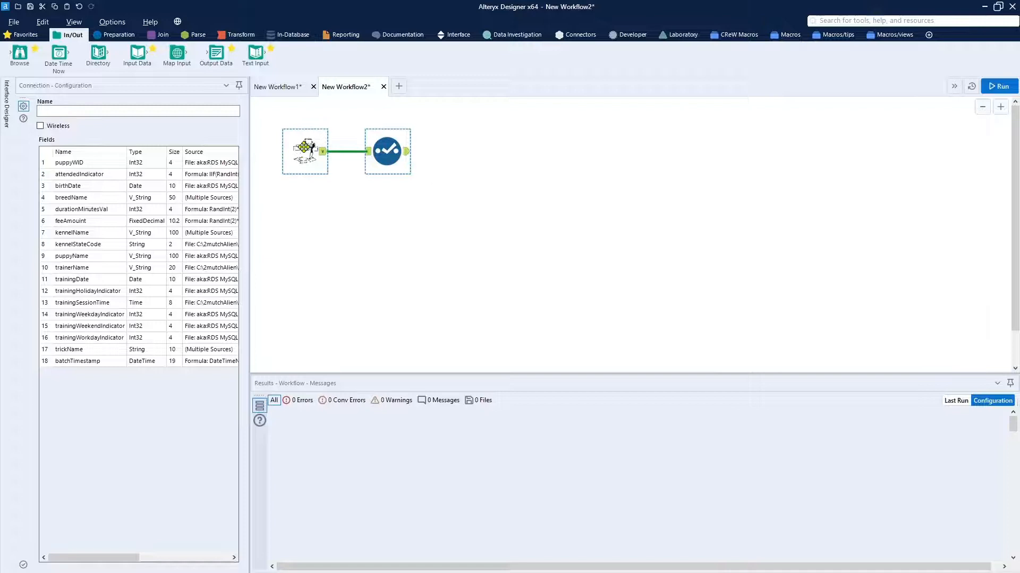
# Paste the TrainerWorkSchedule.yxdb input with its Select tool below the puppy training input.
pyautogui.click(323, 215)
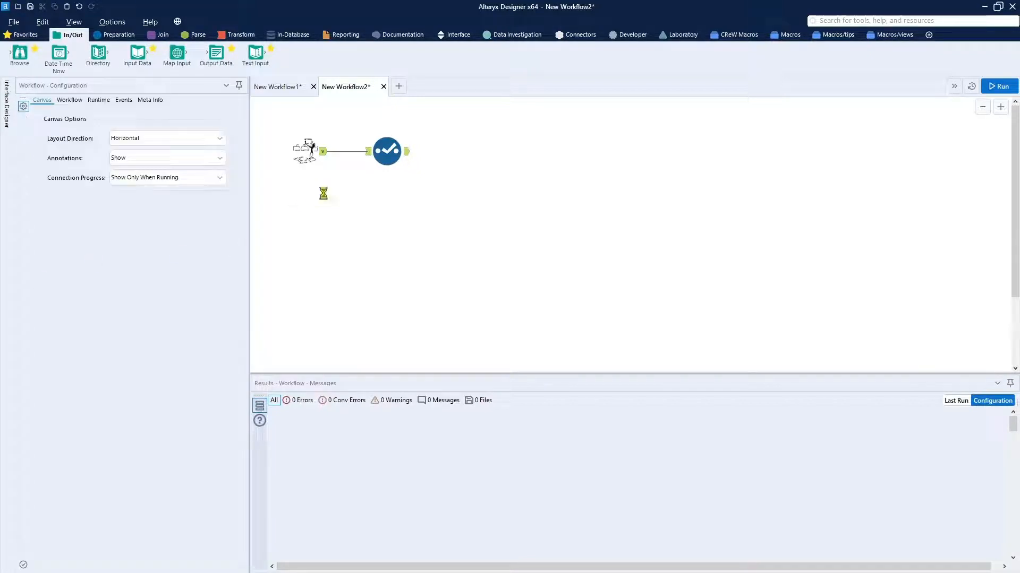
pyautogui.hotkey('ctrl', 'v')
pyautogui.moveTo(334, 208); pyautogui.dragTo(319, 209)
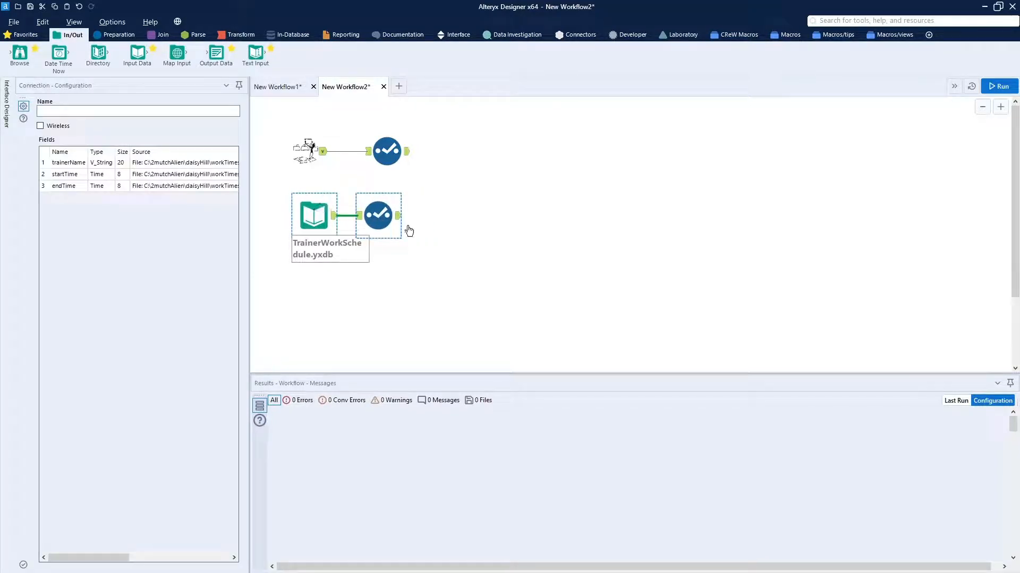
pyautogui.click(425, 234)
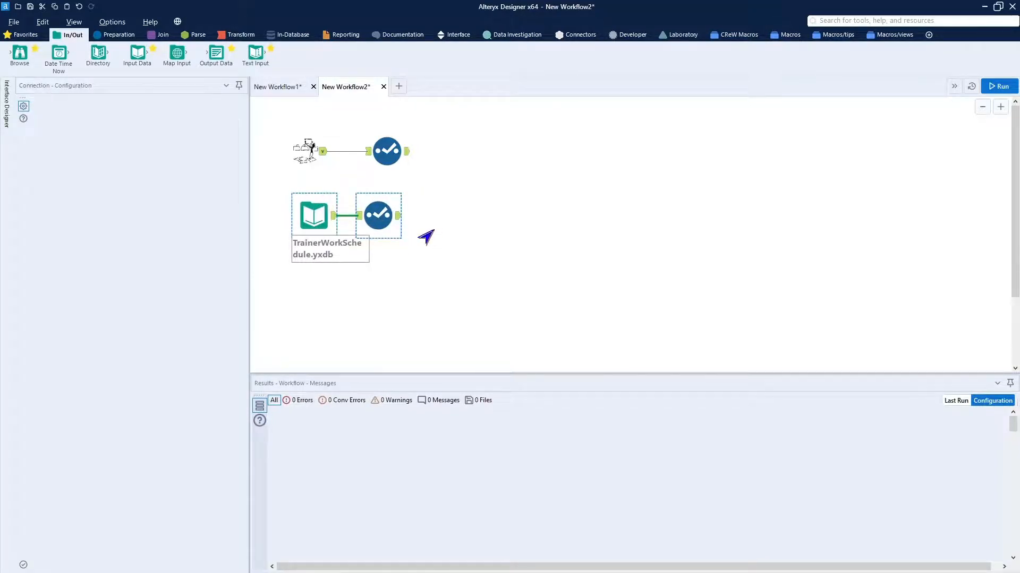
# Run the workflow and inspect the output of both Select tools.
pyautogui.click(997, 87)
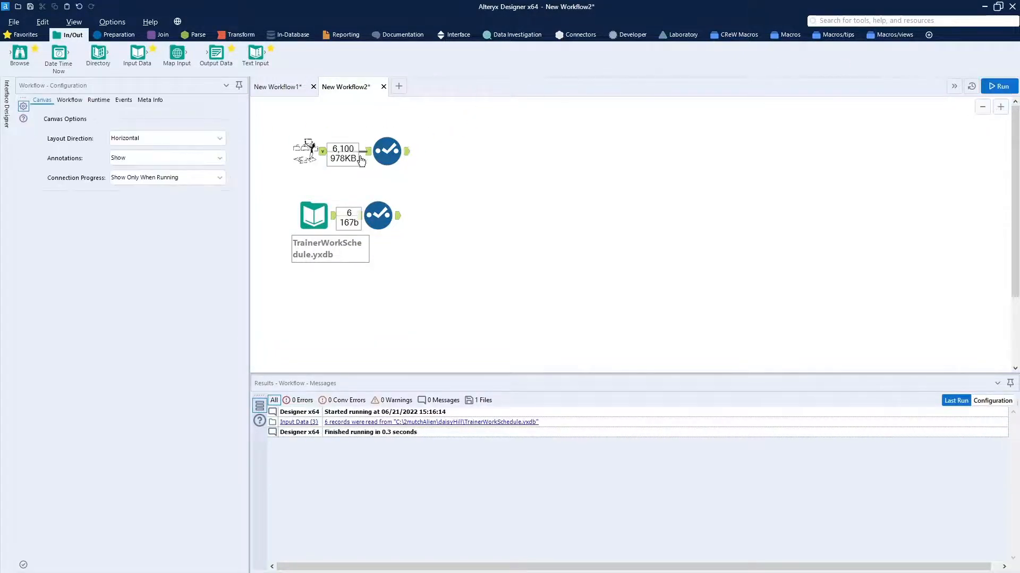
pyautogui.click(397, 170)
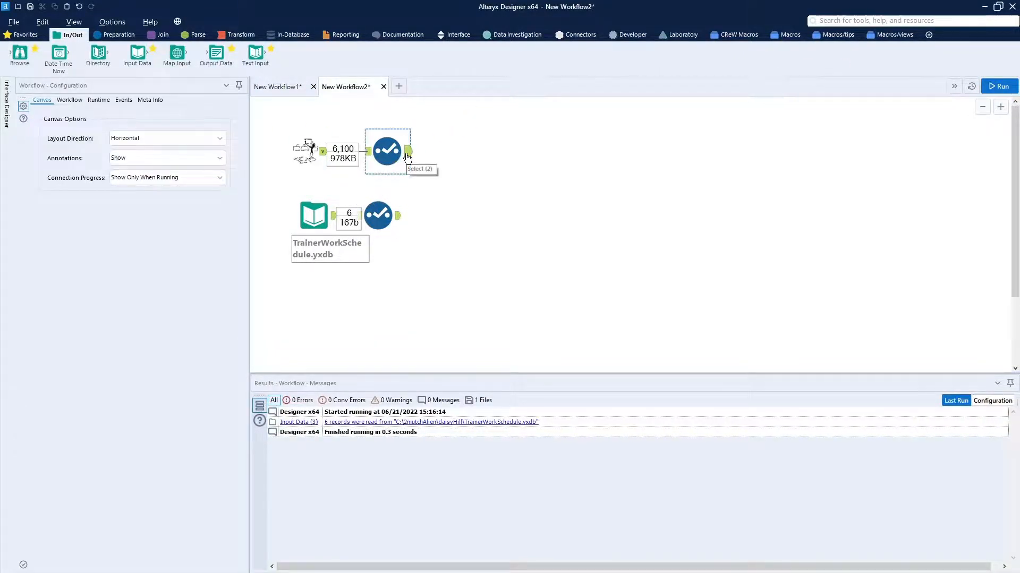
pyautogui.click(399, 220)
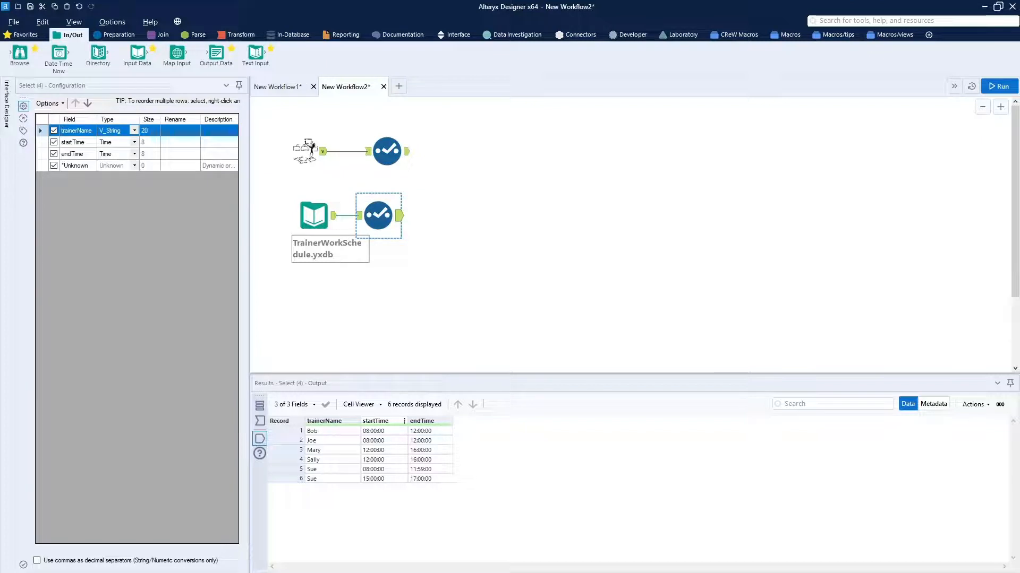
# Align the lower Select tool under the upper one and join both Select outputs on trainerName.
pyautogui.click(413, 257)
pyautogui.moveTo(375, 215); pyautogui.dragTo(383, 215)
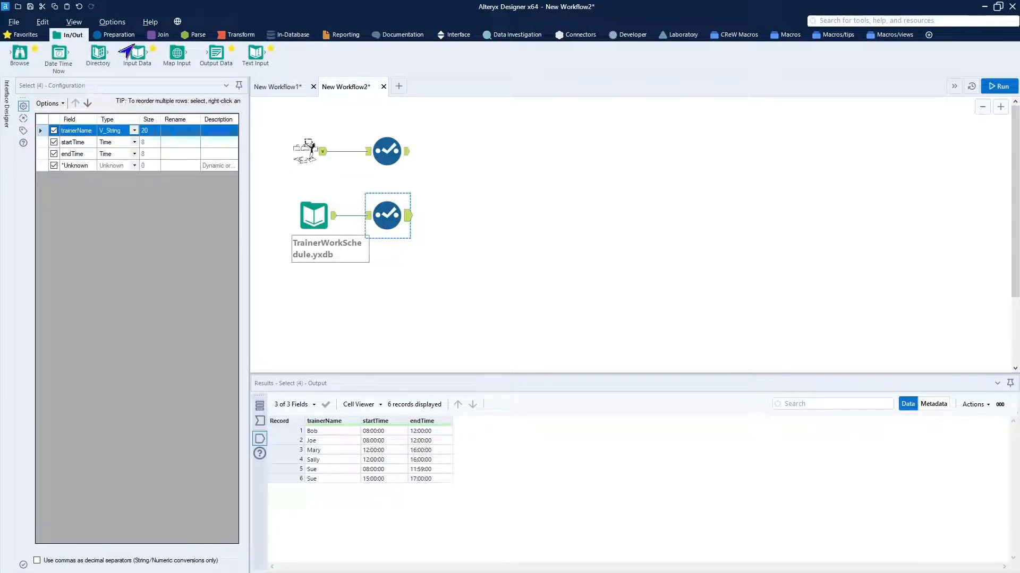
pyautogui.click(158, 35)
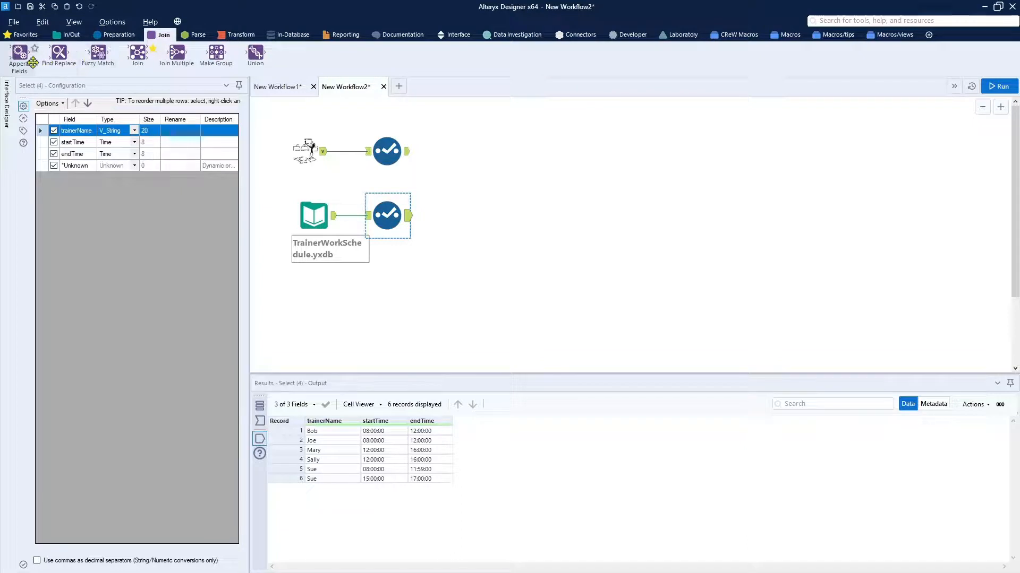
pyautogui.moveTo(138, 52); pyautogui.dragTo(492, 170)
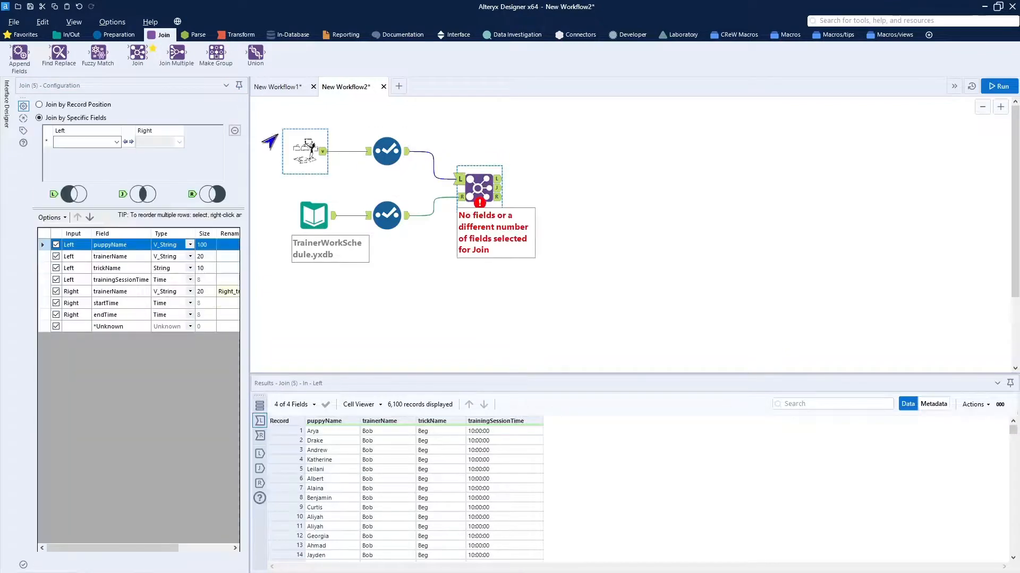
pyautogui.click(116, 142)
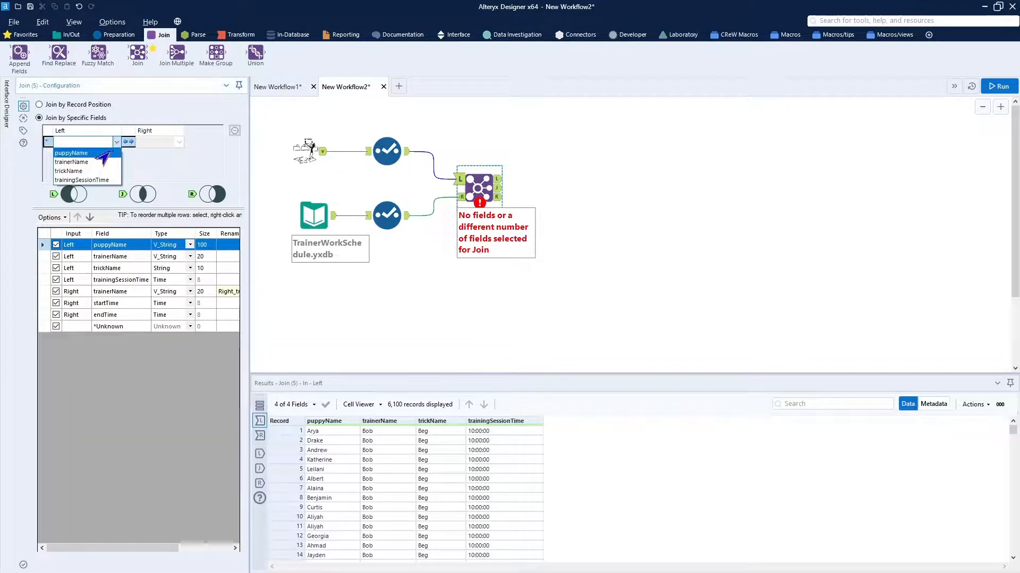
pyautogui.click(101, 163)
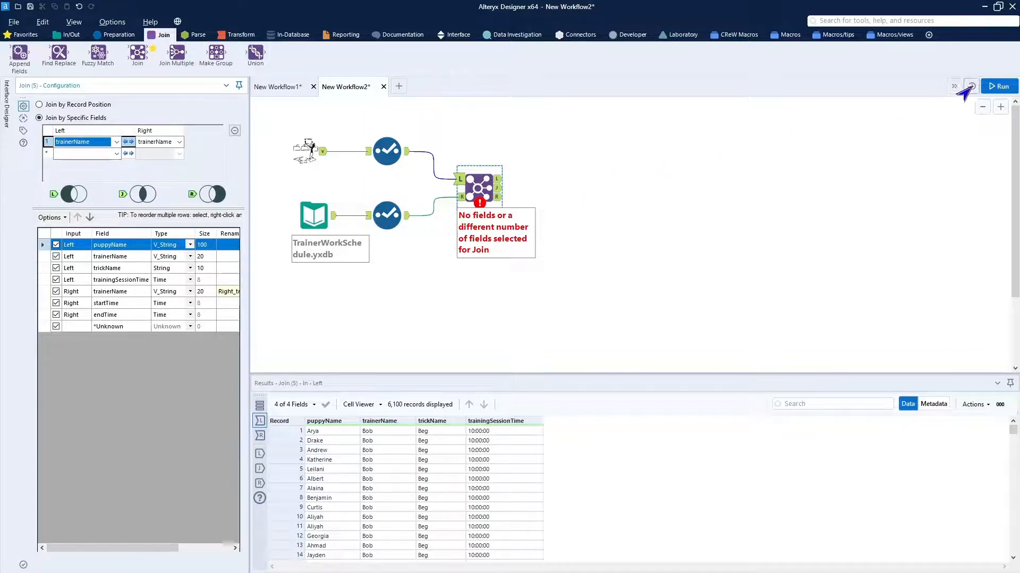
# Run the workflow and examine the start and end times in the Join's J output.
pyautogui.click(989, 88)
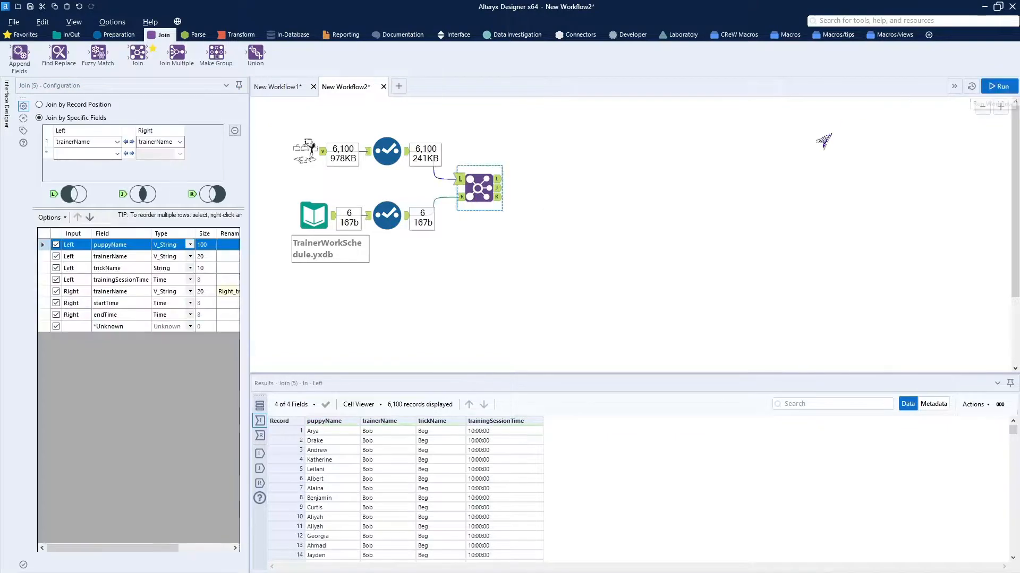
pyautogui.click(498, 188)
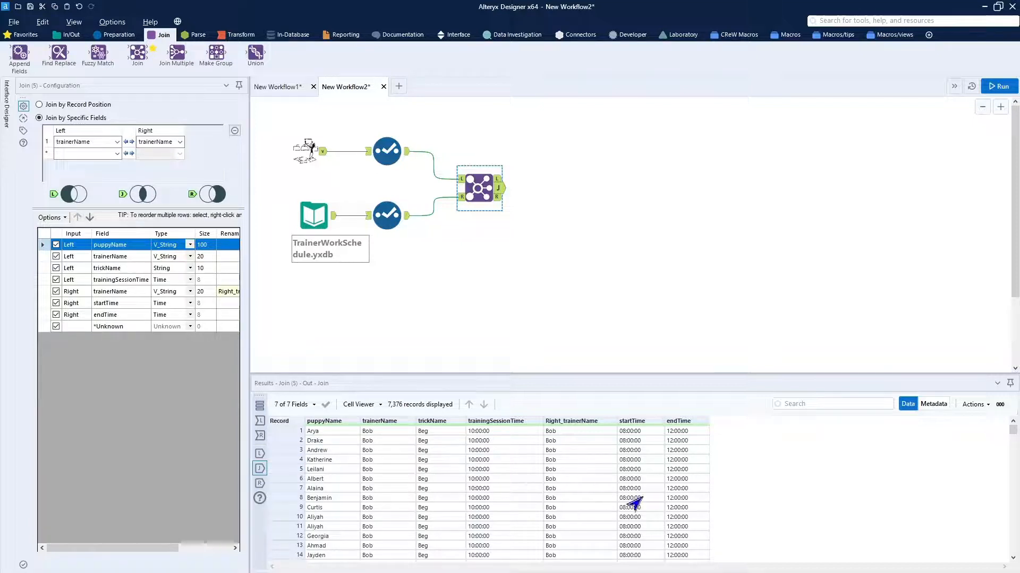
pyautogui.scroll(-20, 634, 502)
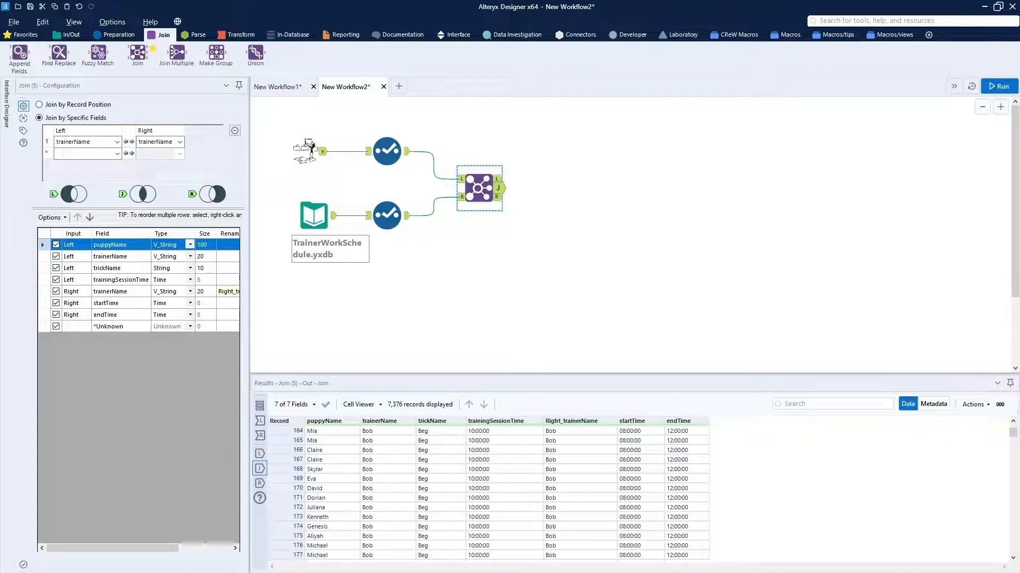
# Paste the "resolve non-equi join" Filter tool and connect it to the Join's J output.
pyautogui.click(573, 199)
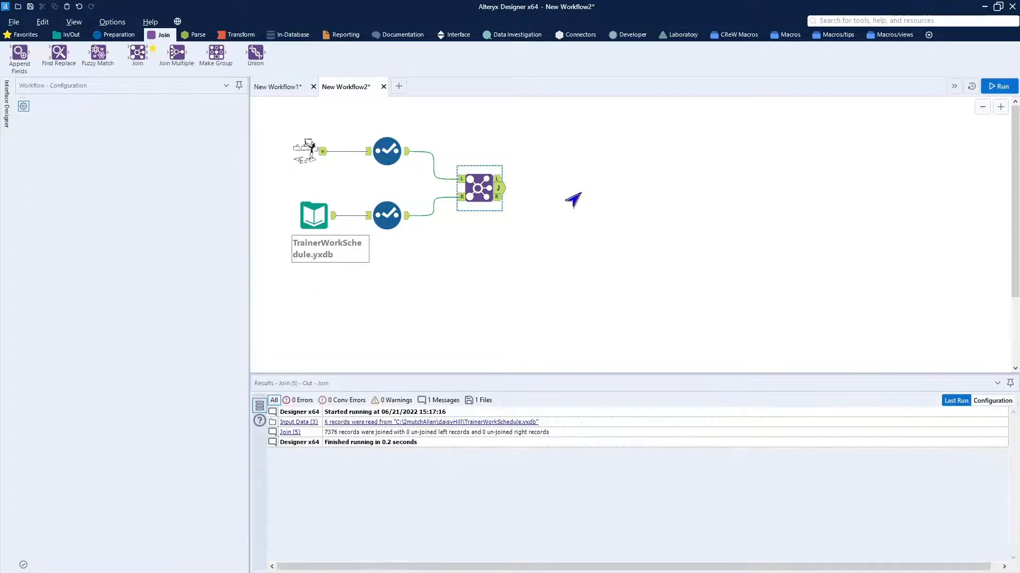
pyautogui.hotkey('ctrl', 'v')
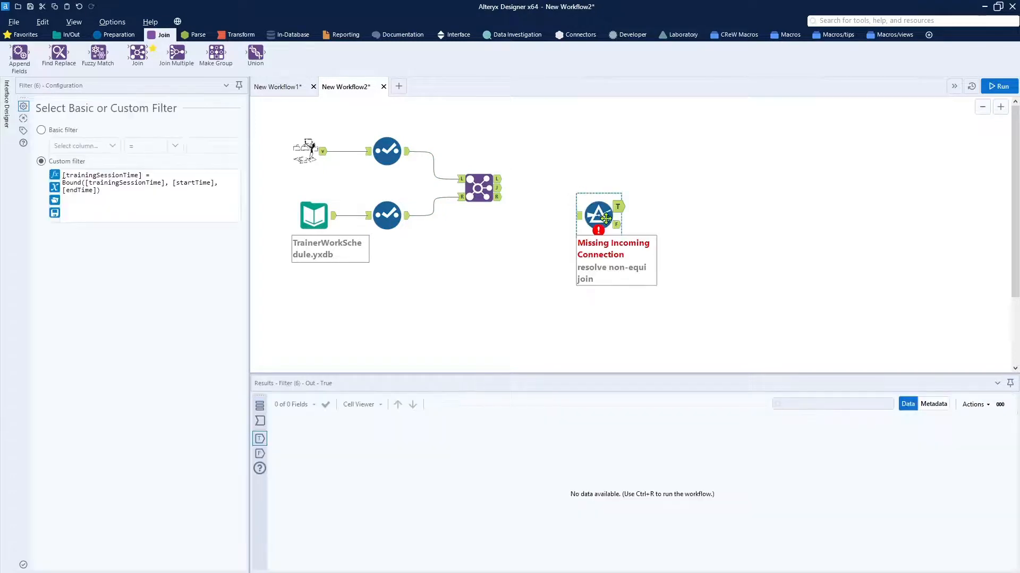
pyautogui.moveTo(605, 218)
pyautogui.mouseDown()
pyautogui.moveTo(566, 180)
pyautogui.moveTo(552, 190)
pyautogui.mouseUp()
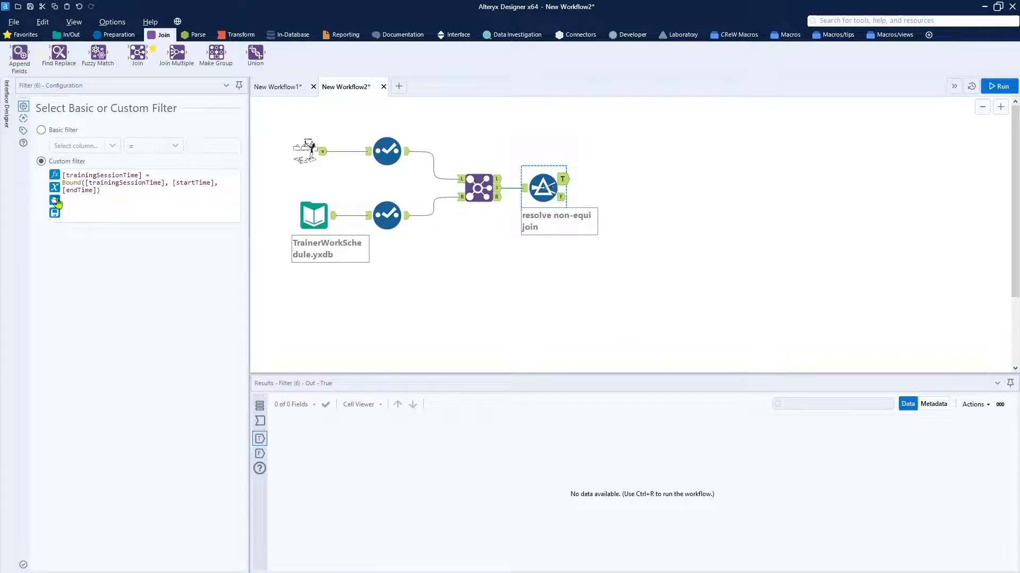
# Enlarge the Filter's Bound expression and widen its configuration area to review it, and run the workflow to inspect the True output.
pyautogui.click(118, 221)
pyautogui.scroll(3, 119, 220)
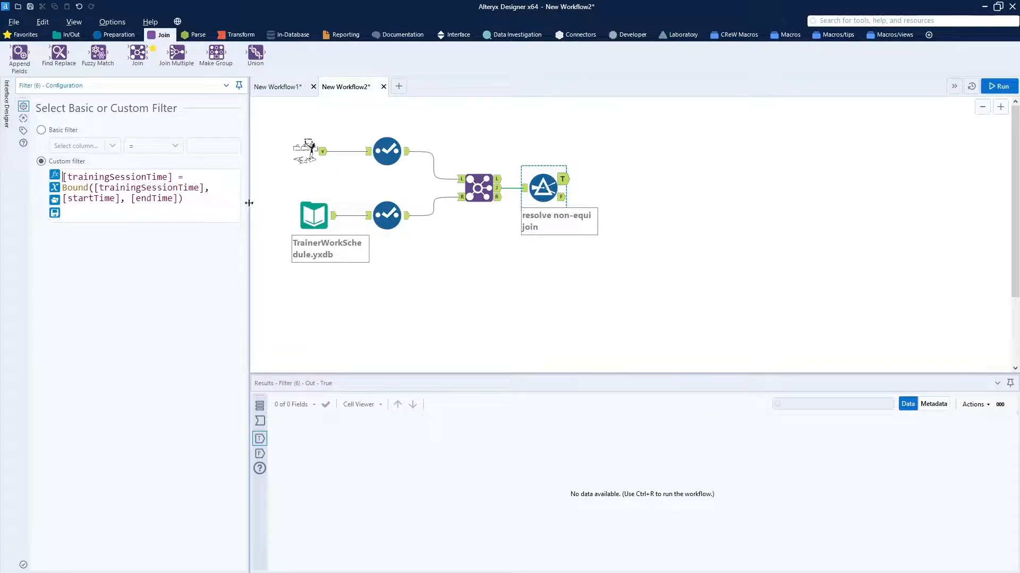
pyautogui.moveTo(249, 203); pyautogui.dragTo(399, 230)
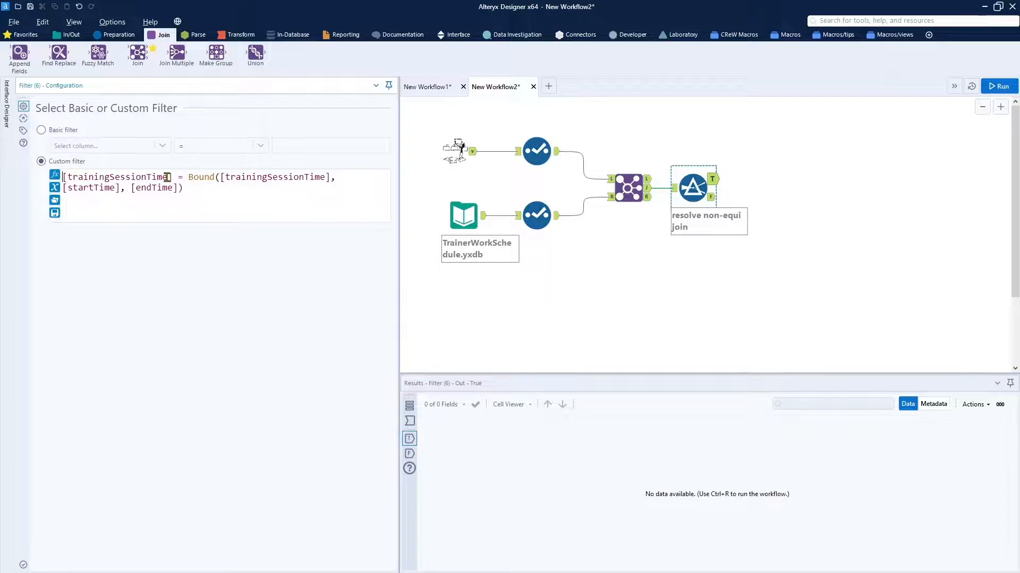
pyautogui.click(992, 92)
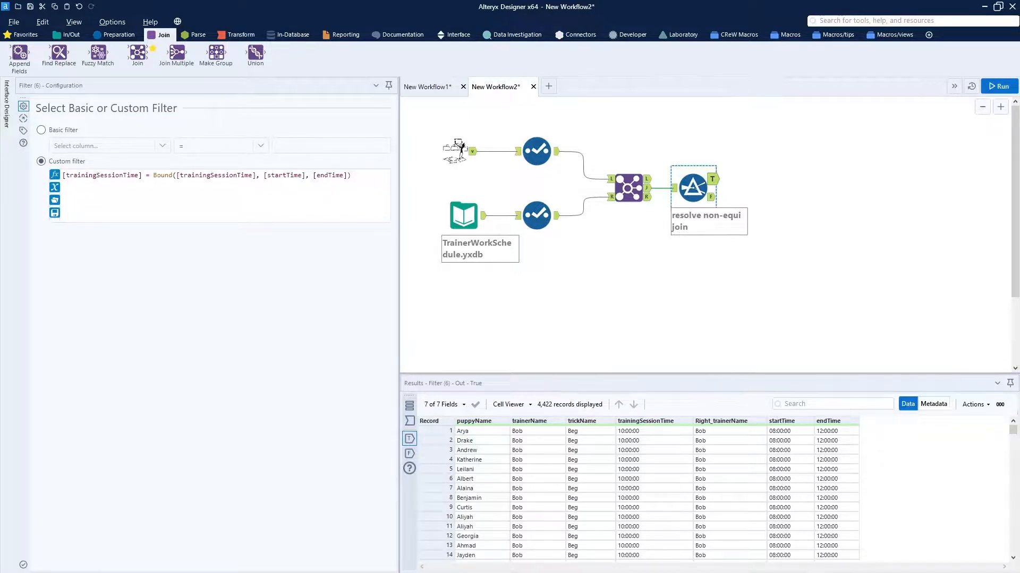
# Add a Select tool to the Filter's True output and exclude Right_trainerName, startTime and endTime.
pyautogui.click(536, 215)
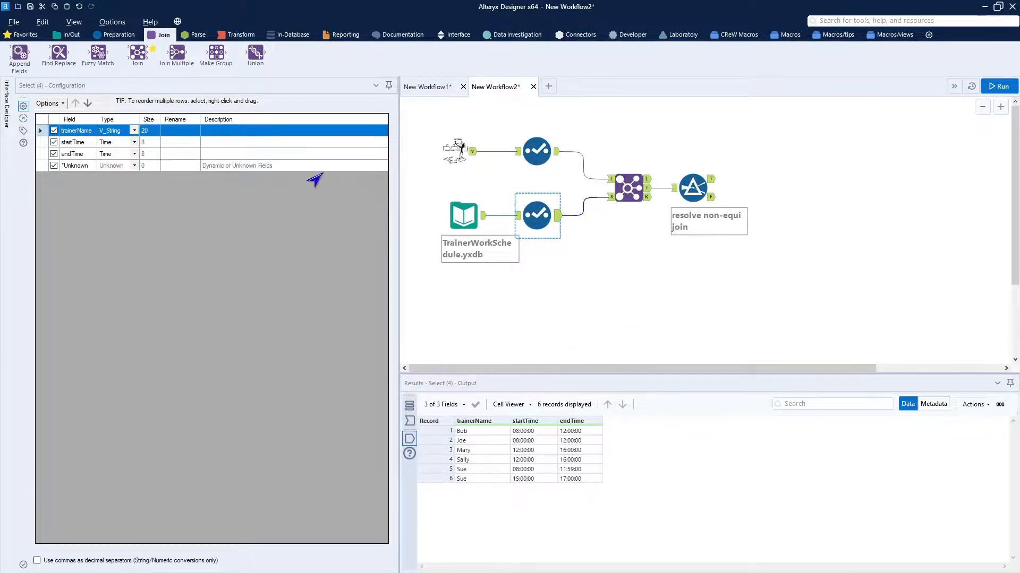
pyautogui.click(18, 36)
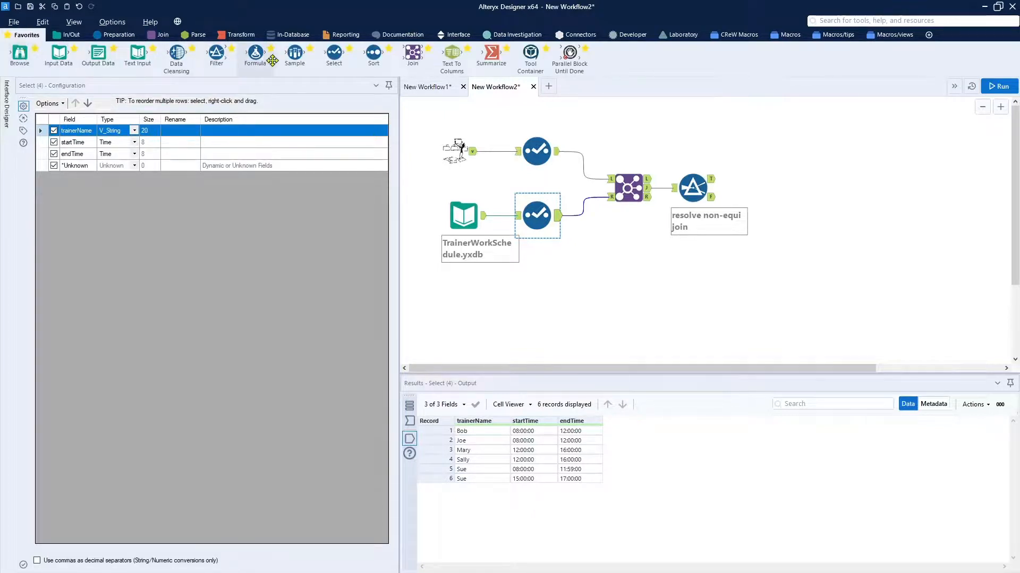
pyautogui.moveTo(332, 54); pyautogui.dragTo(782, 194)
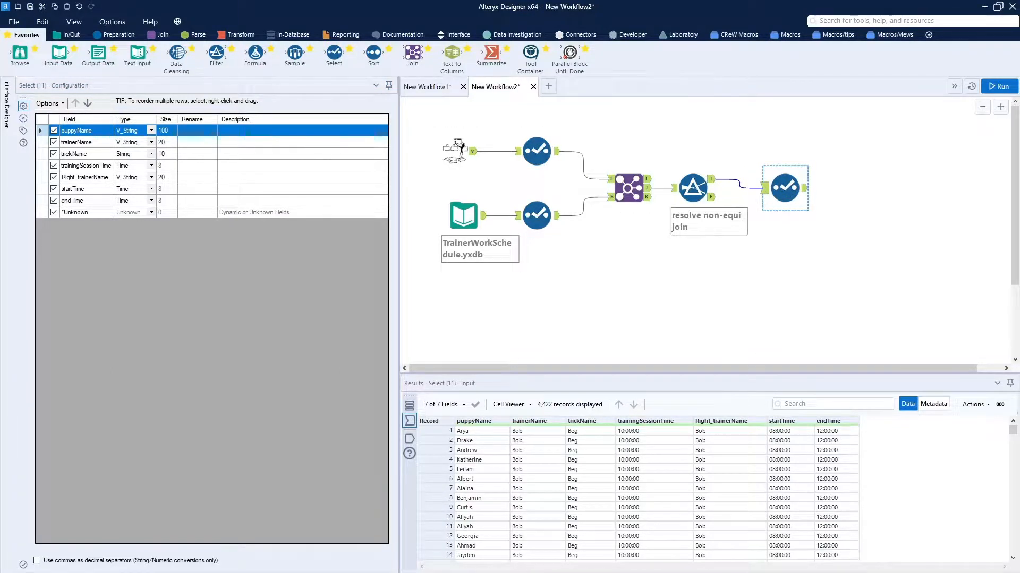
pyautogui.click(54, 178)
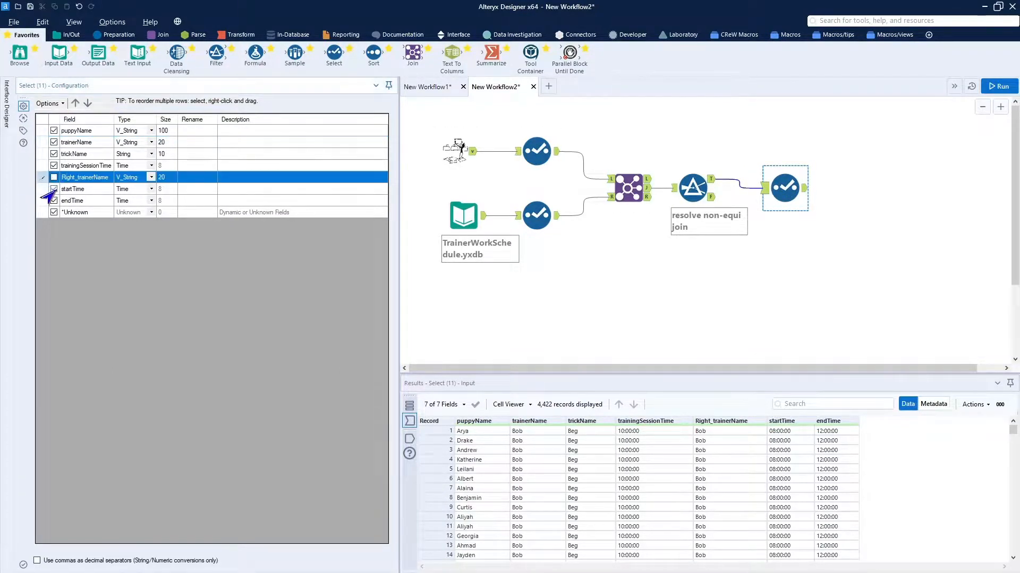
pyautogui.click(56, 190)
pyautogui.click(51, 201)
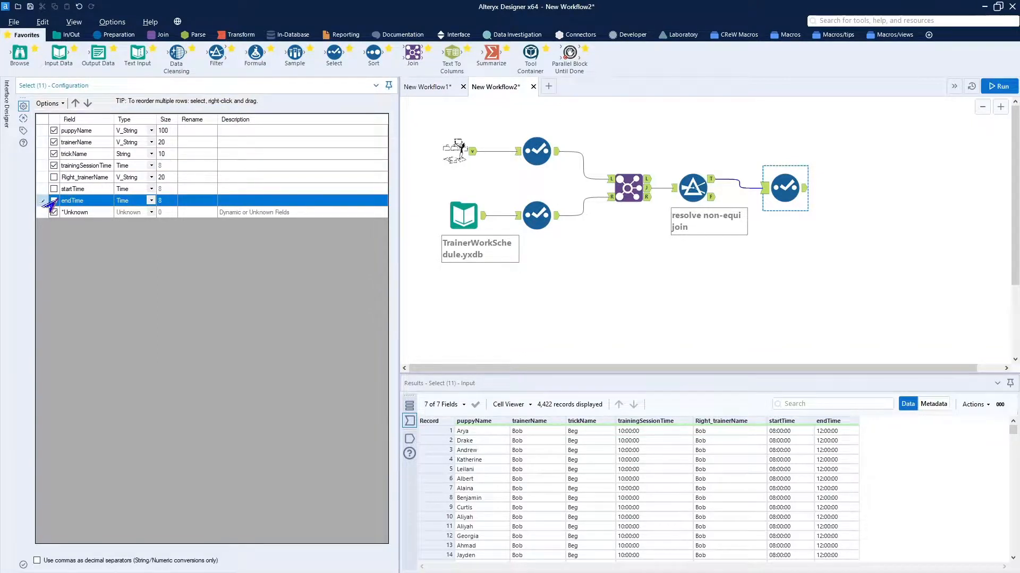
pyautogui.click(53, 201)
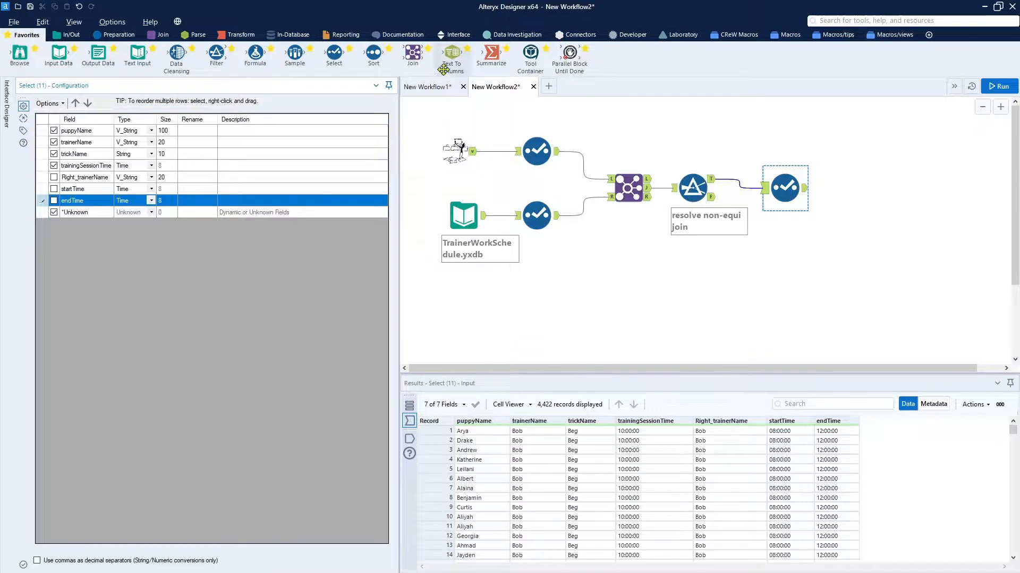
# Add a second Join between the training data's Select output and the Filter's True output, matching on puppyName, trainerName, trickName and trainingSessionTime.
pyautogui.moveTo(421, 53); pyautogui.dragTo(786, 132)
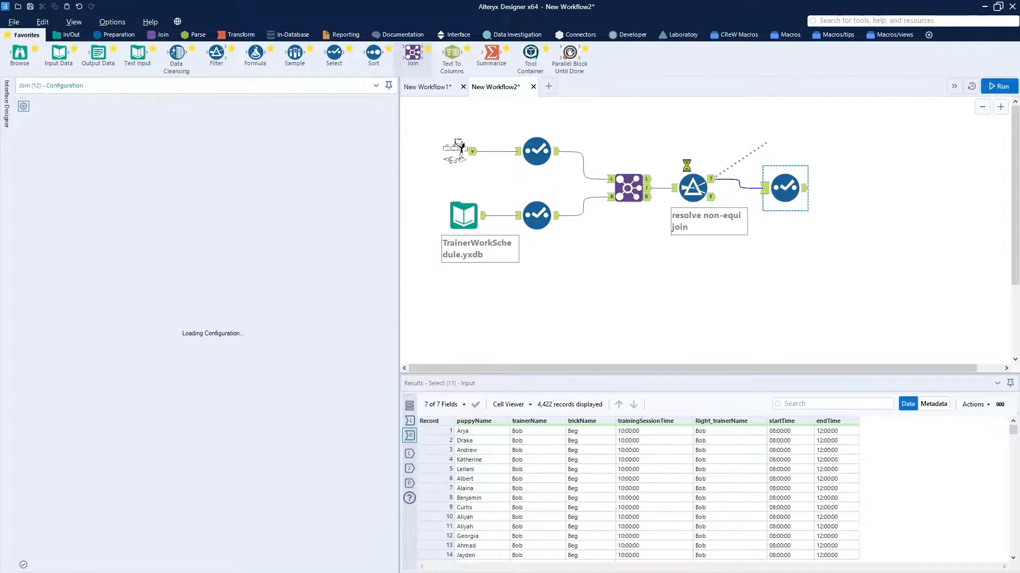
pyautogui.moveTo(558, 152); pyautogui.dragTo(781, 133)
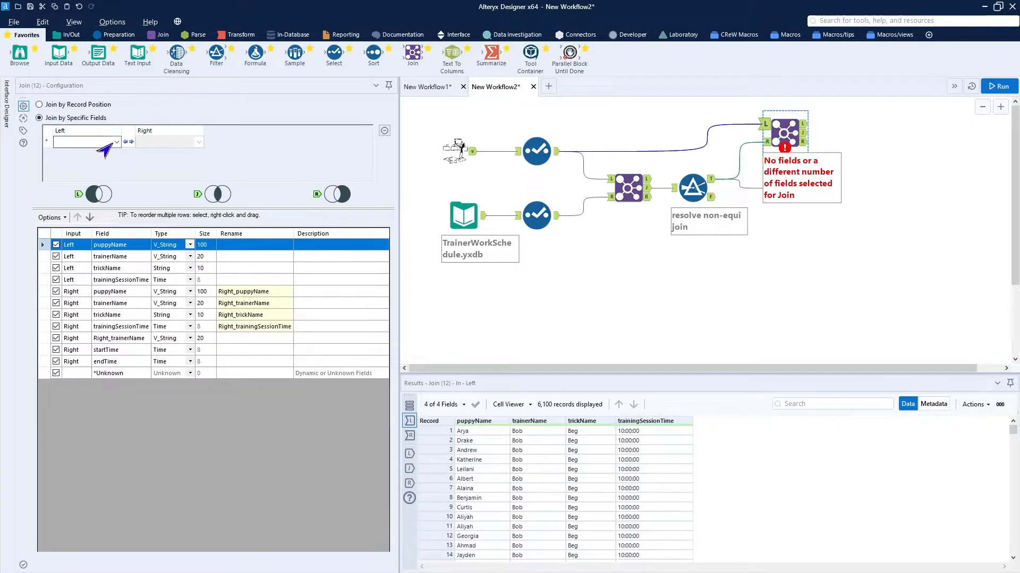
pyautogui.click(115, 143)
pyautogui.click(85, 149)
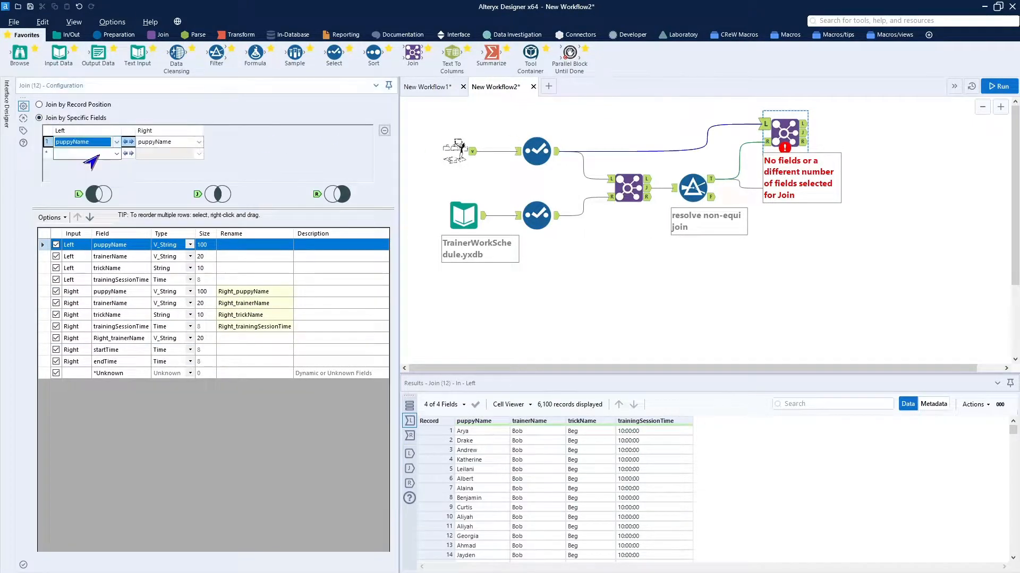
pyautogui.click(117, 153)
pyautogui.click(99, 173)
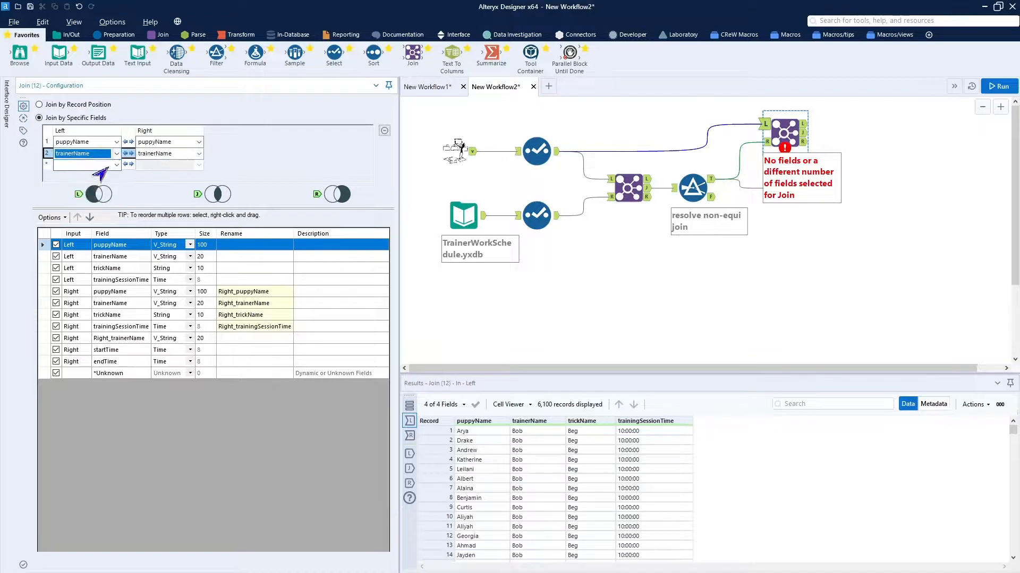
pyautogui.click(117, 165)
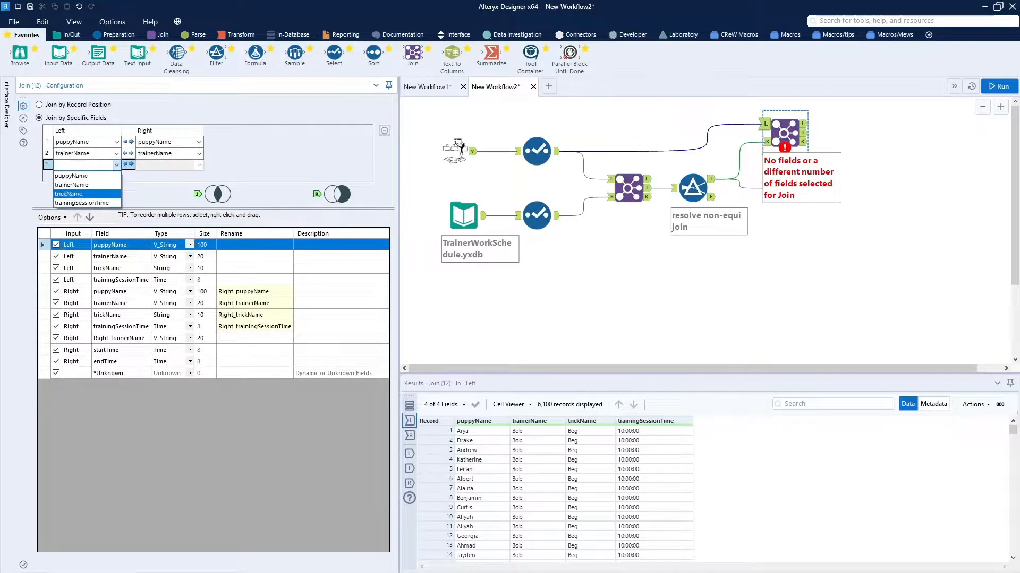
pyautogui.click(80, 194)
pyautogui.click(116, 176)
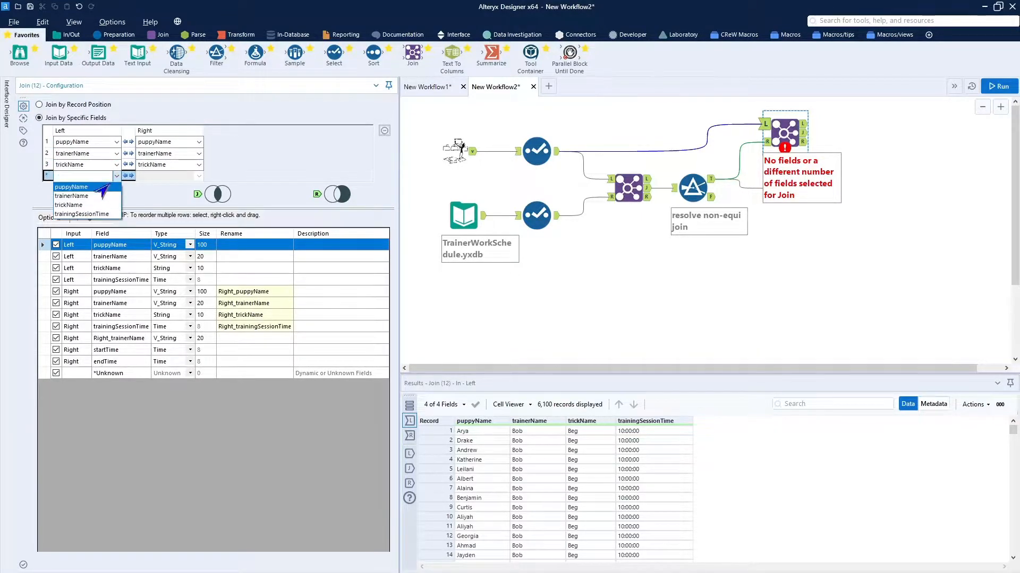
pyautogui.click(82, 214)
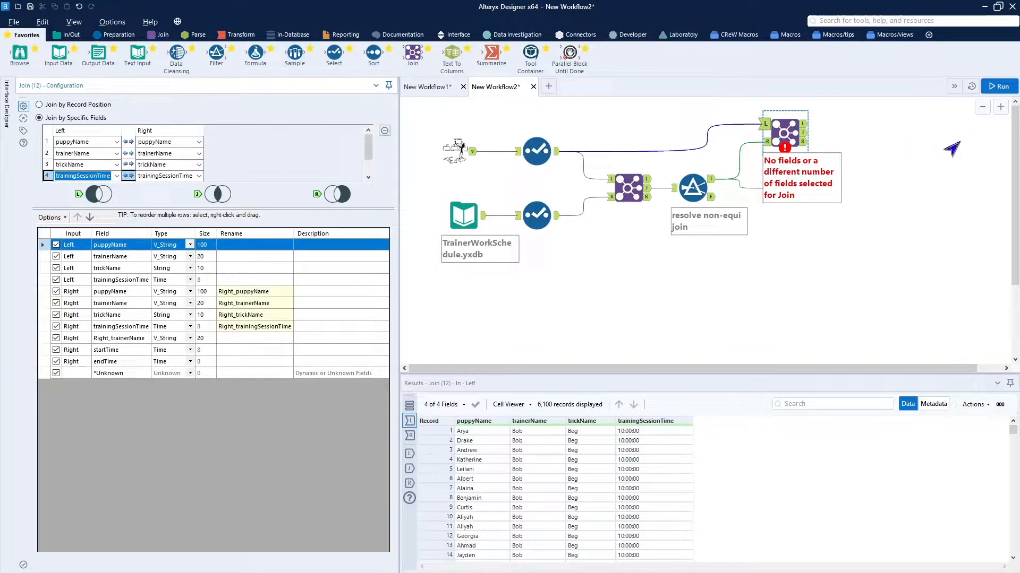
# Run the workflow and inspect the output of the Select after the Filter and the second Join's L output.
pyautogui.click(992, 89)
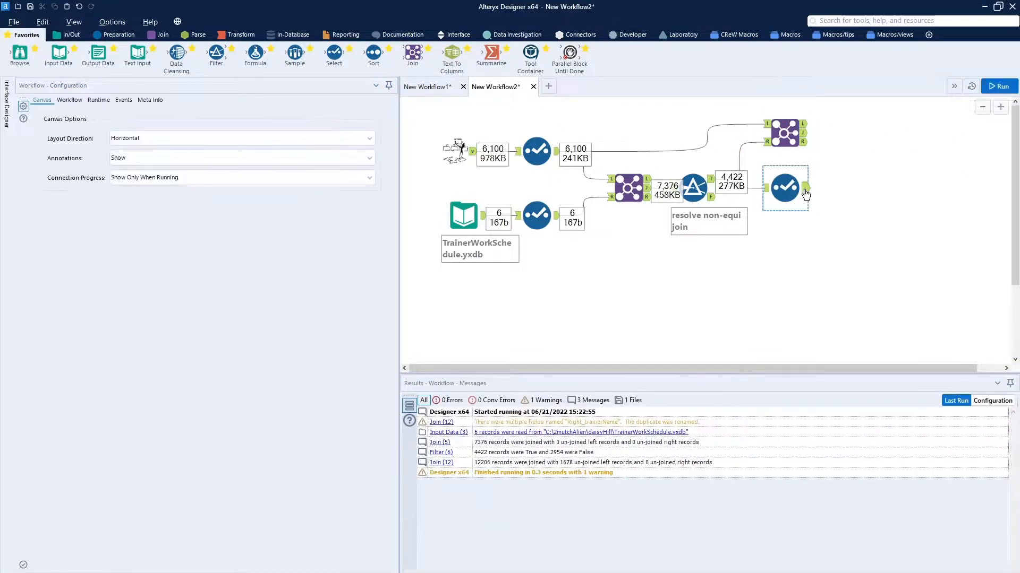
pyautogui.click(805, 193)
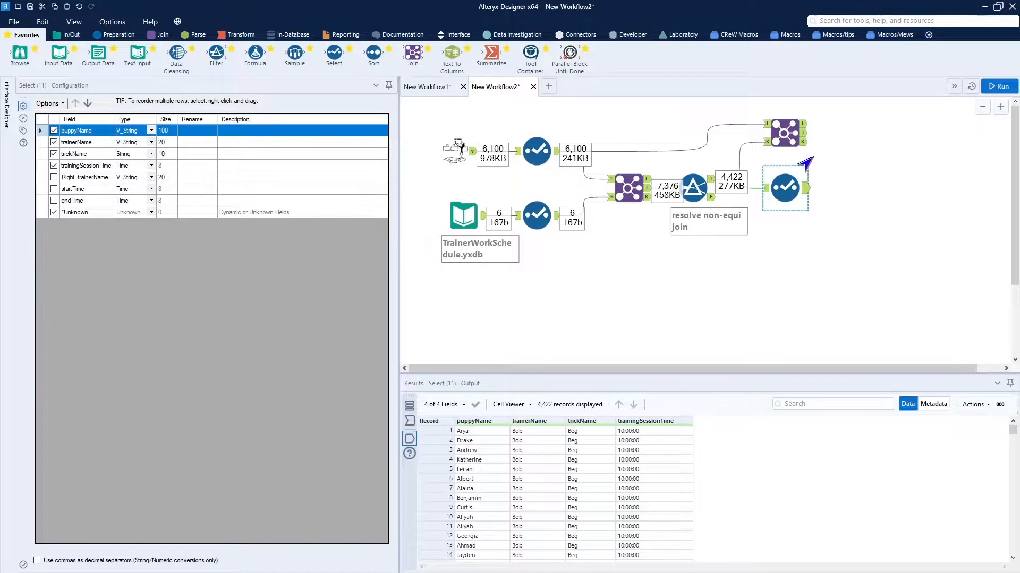
pyautogui.click(804, 128)
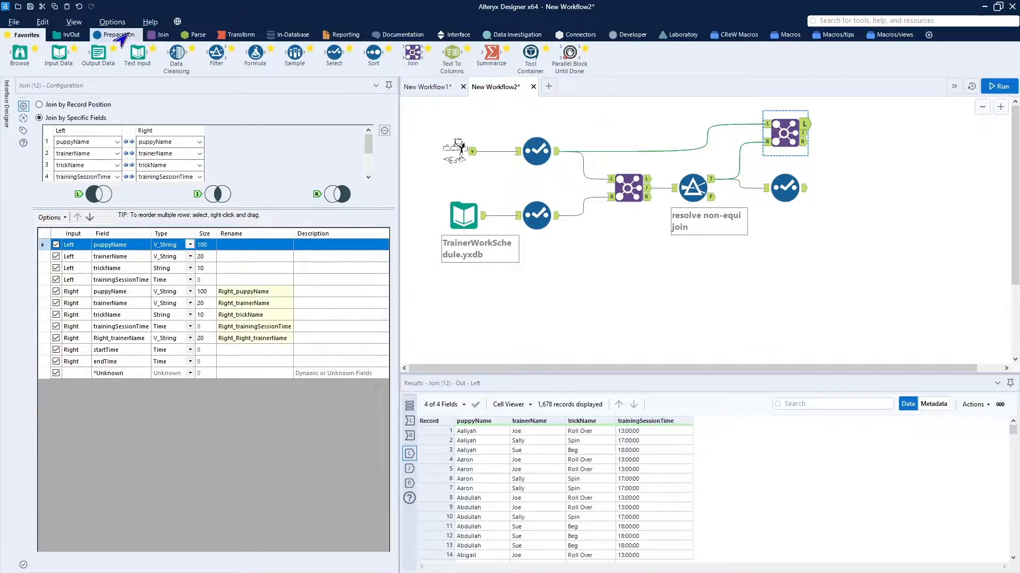
# Add a Union tool combining the output of the Select after the Filter with the second Join's L output.
pyautogui.click(161, 35)
pyautogui.moveTo(255, 53); pyautogui.dragTo(855, 150)
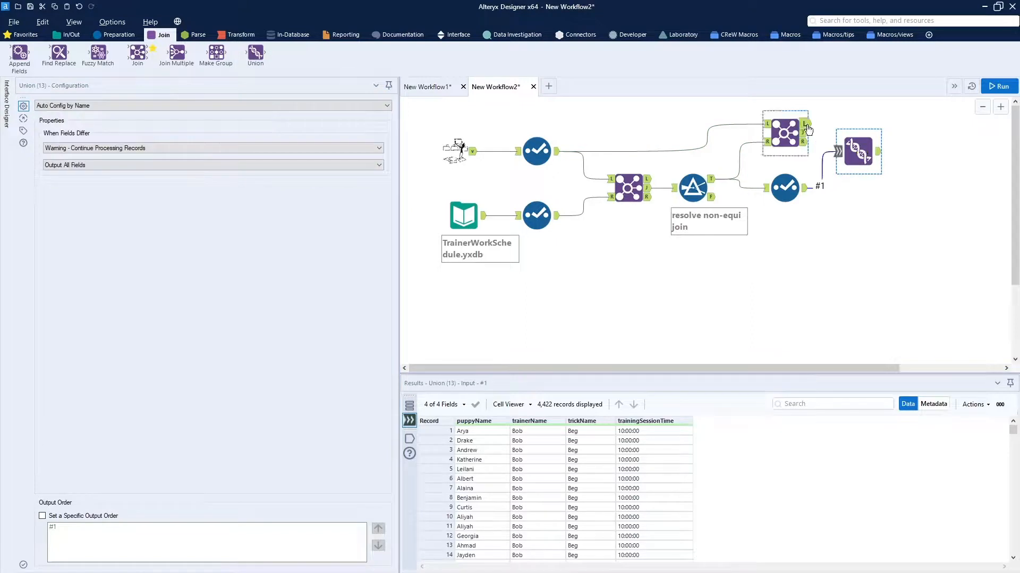
pyautogui.moveTo(806, 124); pyautogui.dragTo(839, 152)
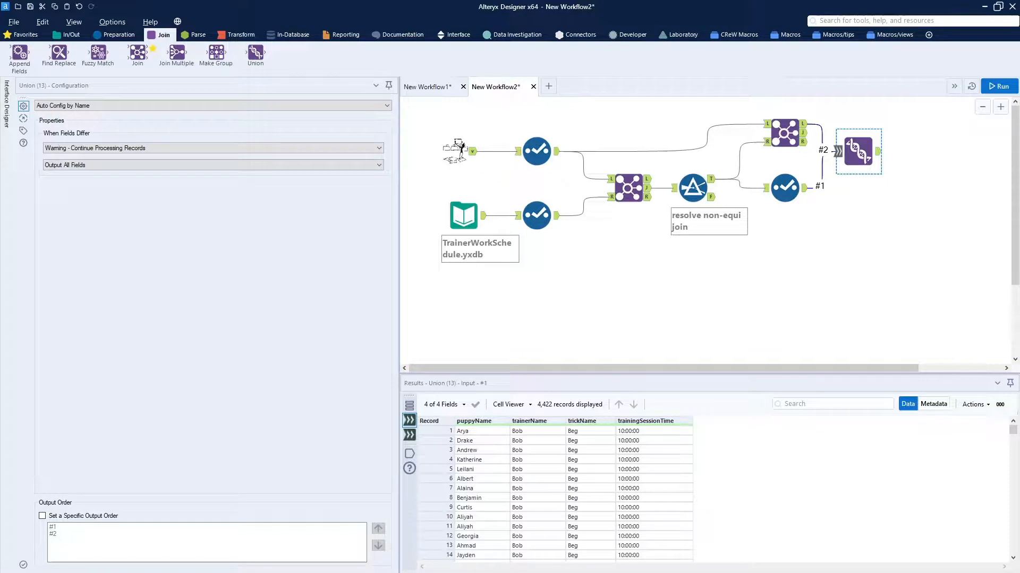
# Paste the "during work indicator" Formula tool onto the Union's output, connect a Browse tool after it and run the workflow.
pyautogui.click(897, 313)
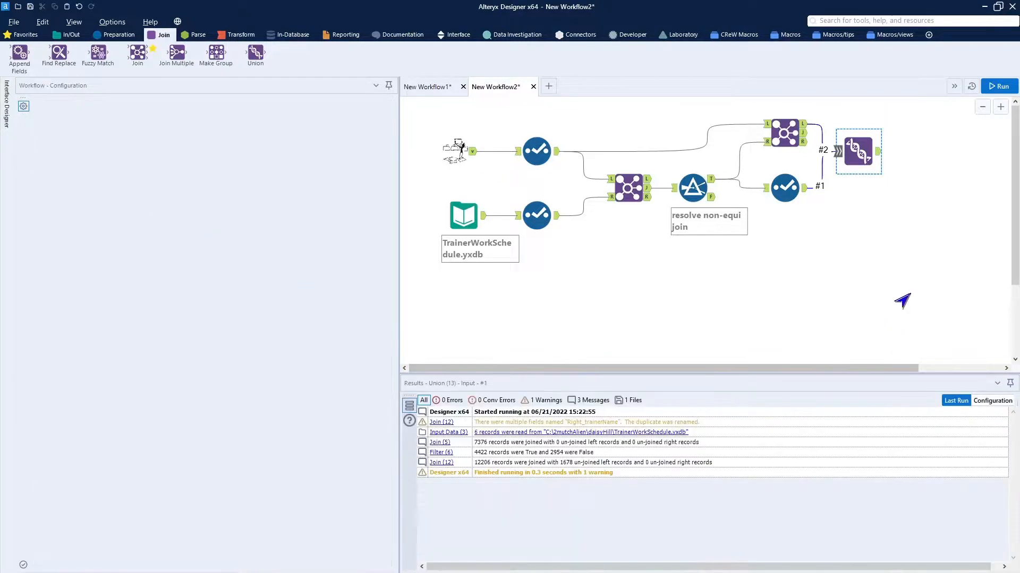
pyautogui.hotkey('ctrl', 'v')
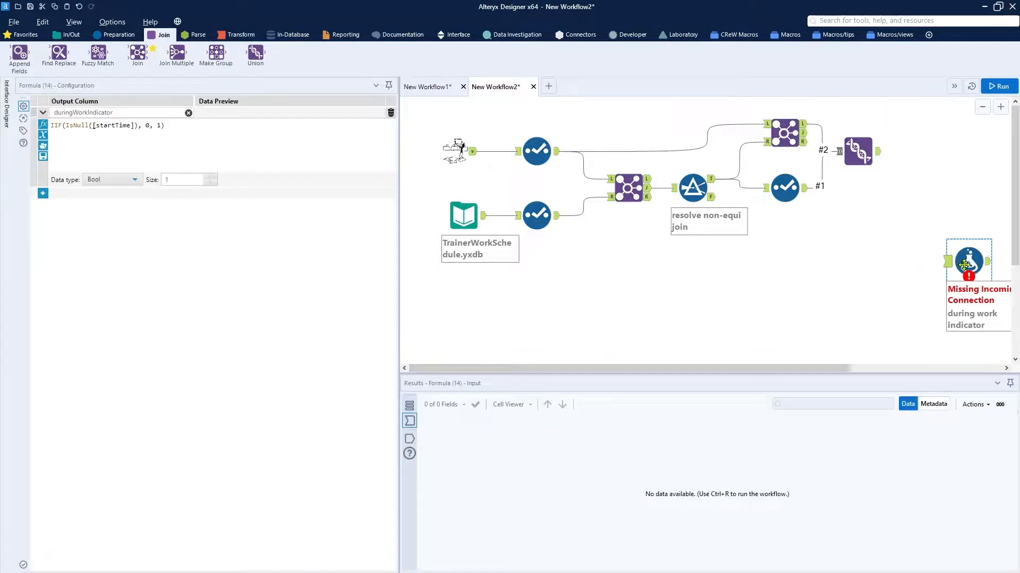
pyautogui.moveTo(964, 266)
pyautogui.mouseDown()
pyautogui.moveTo(941, 161)
pyautogui.moveTo(914, 151)
pyautogui.mouseUp()
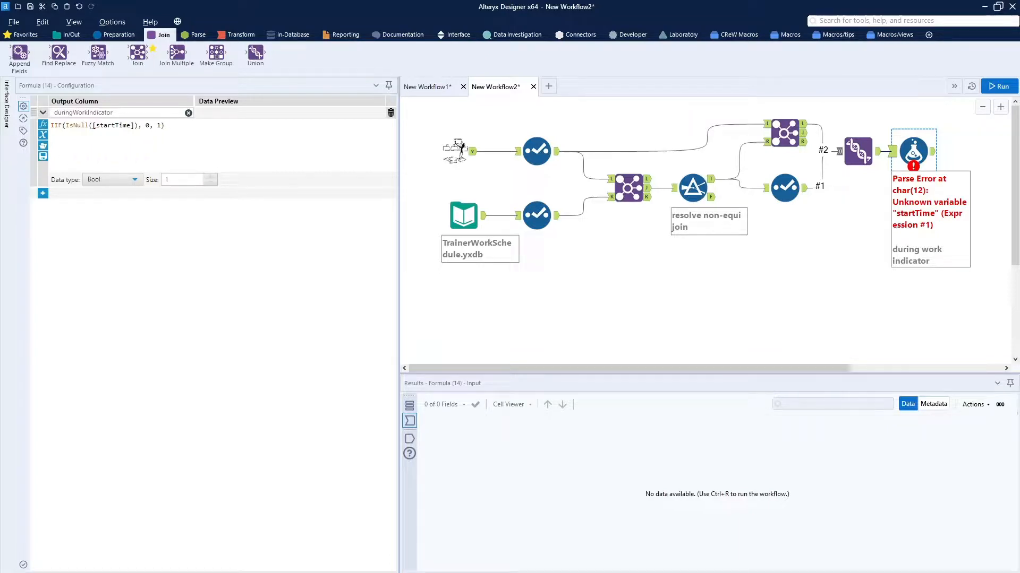
pyautogui.click(22, 35)
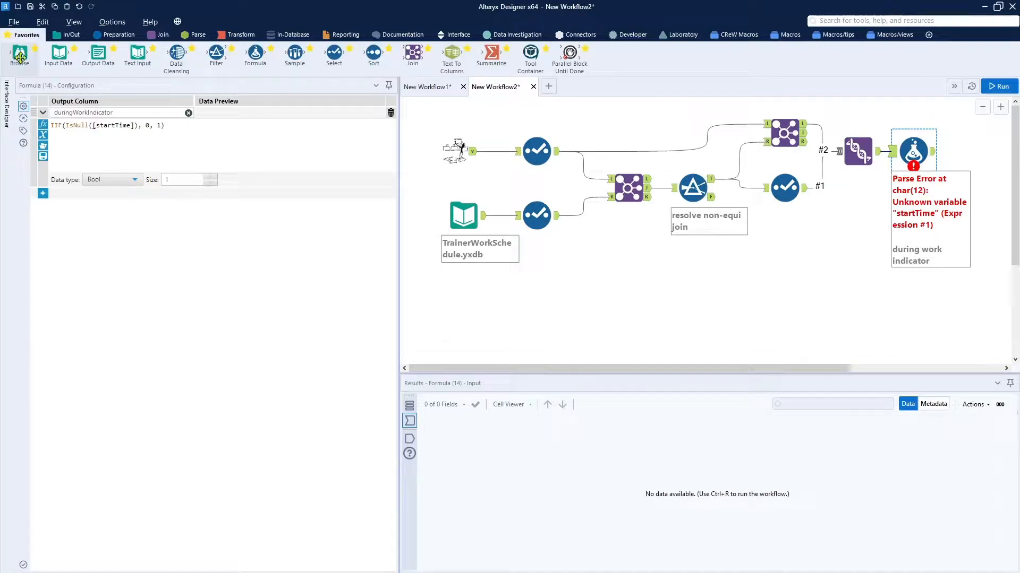
pyautogui.moveTo(19, 53); pyautogui.dragTo(978, 152)
pyautogui.click(1000, 85)
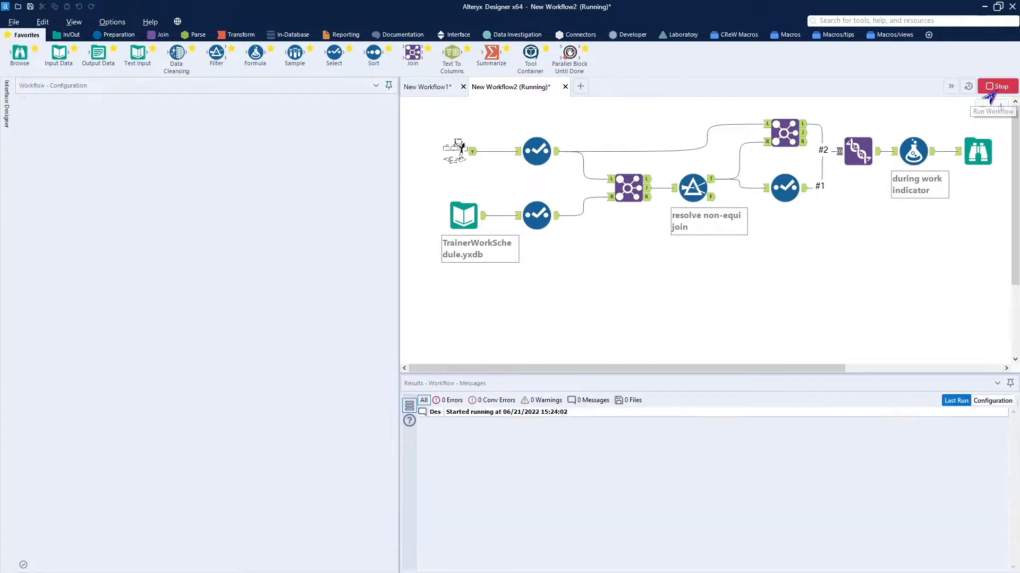
# Check the Formula's startTime reference, include startTime again in the Select after the Filter, and rerun the workflow to view the Browse data.
pyautogui.click(916, 156)
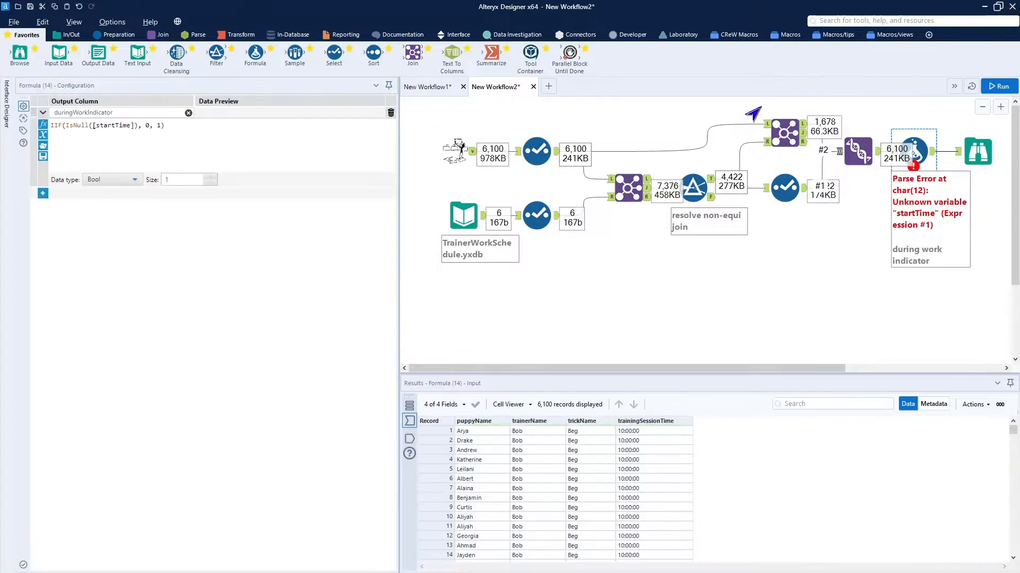
pyautogui.click(132, 126)
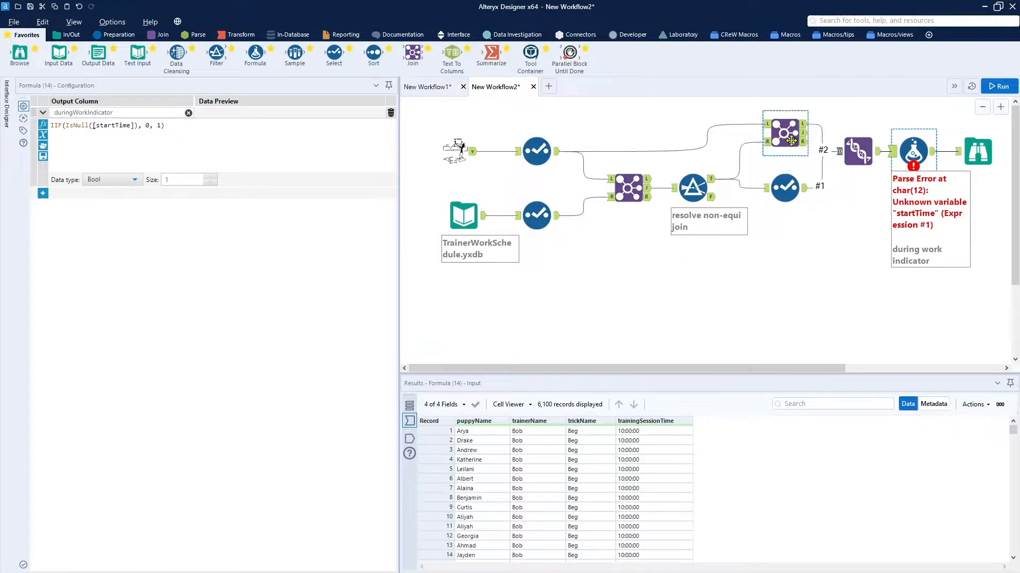
pyautogui.click(785, 187)
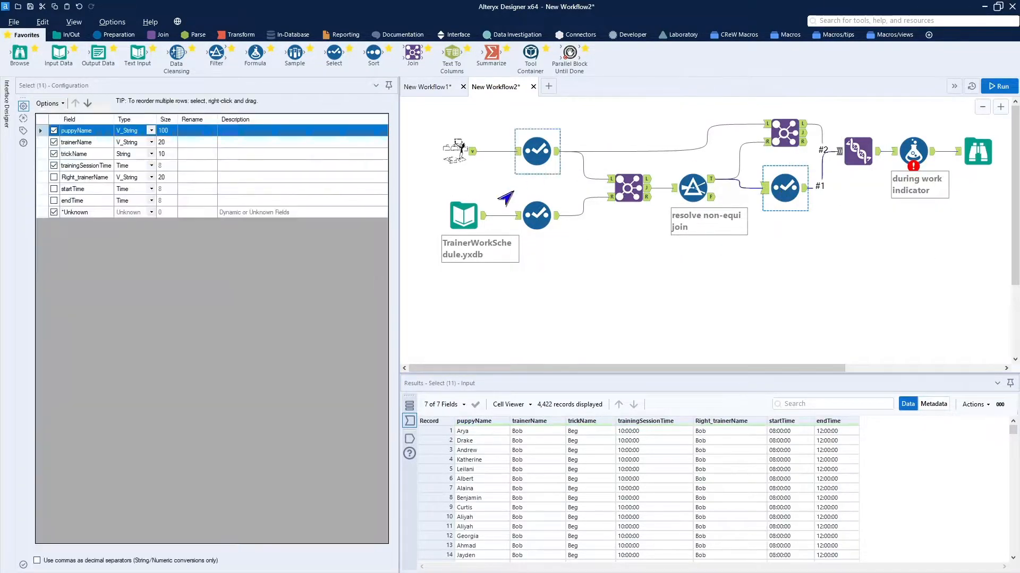
pyautogui.click(42, 190)
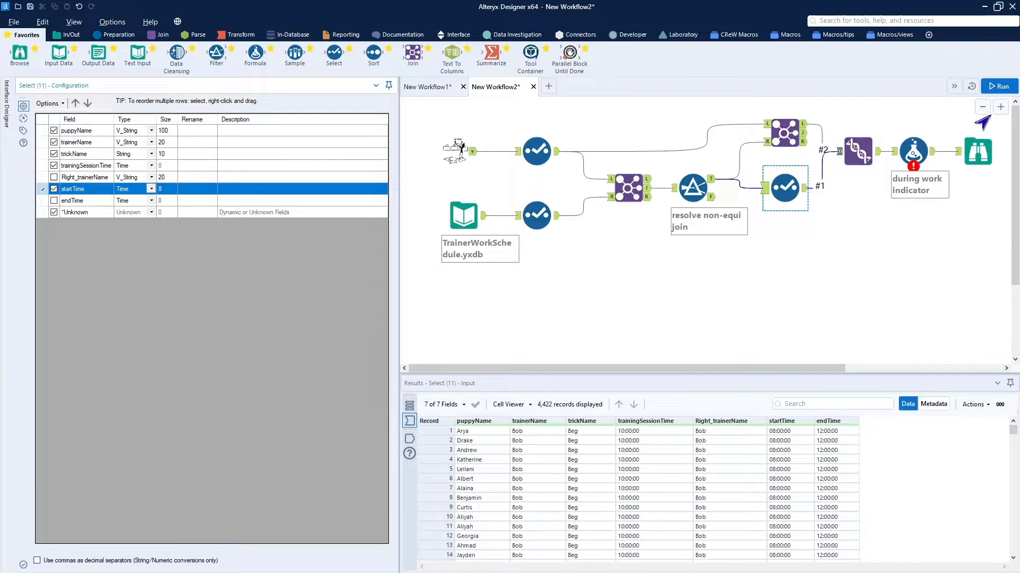
pyautogui.click(994, 88)
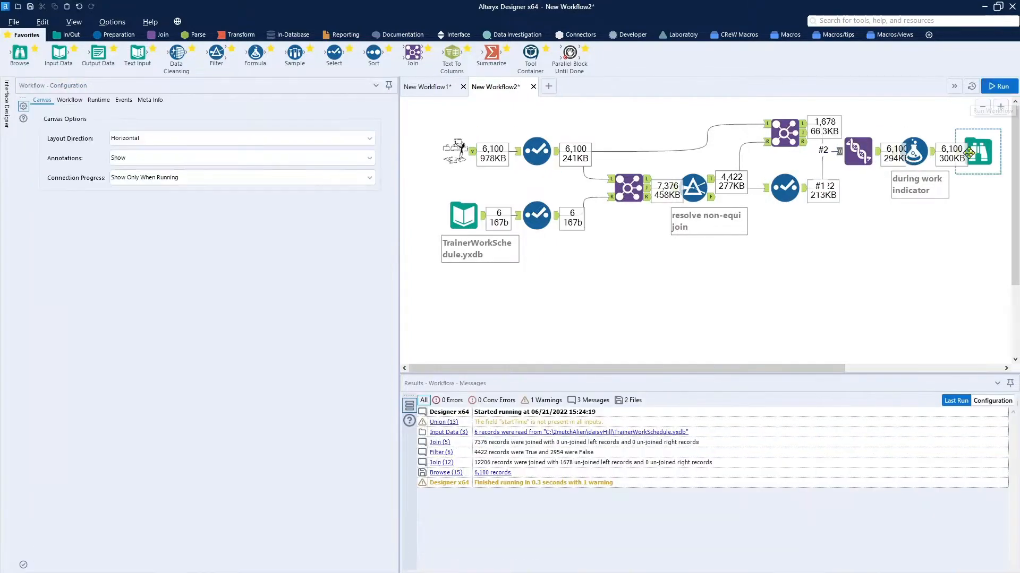
pyautogui.click(980, 155)
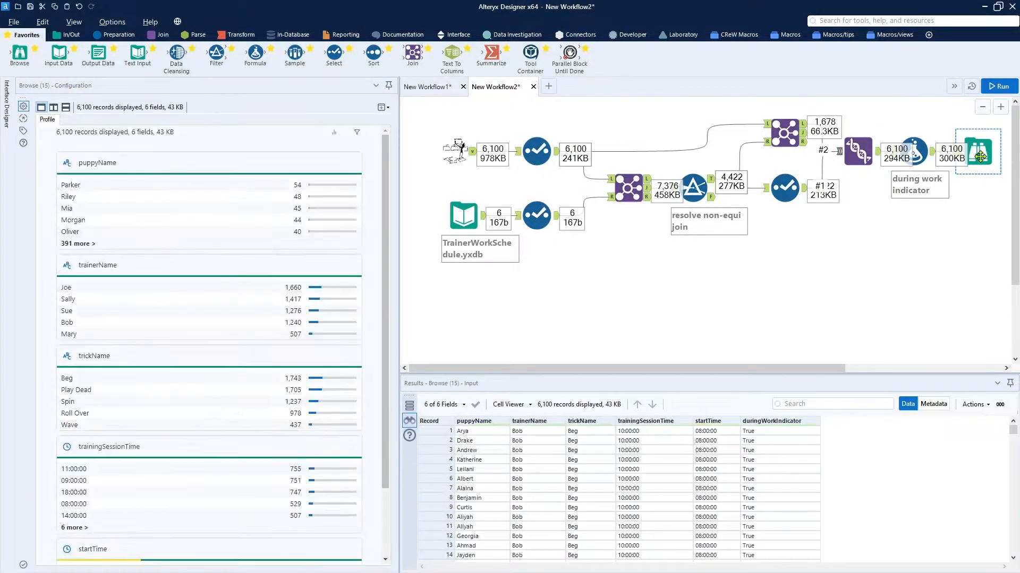
# Insert a Select tool between the Formula and the Browse and exclude startTime.
pyautogui.moveTo(980, 154); pyautogui.dragTo(1003, 158)
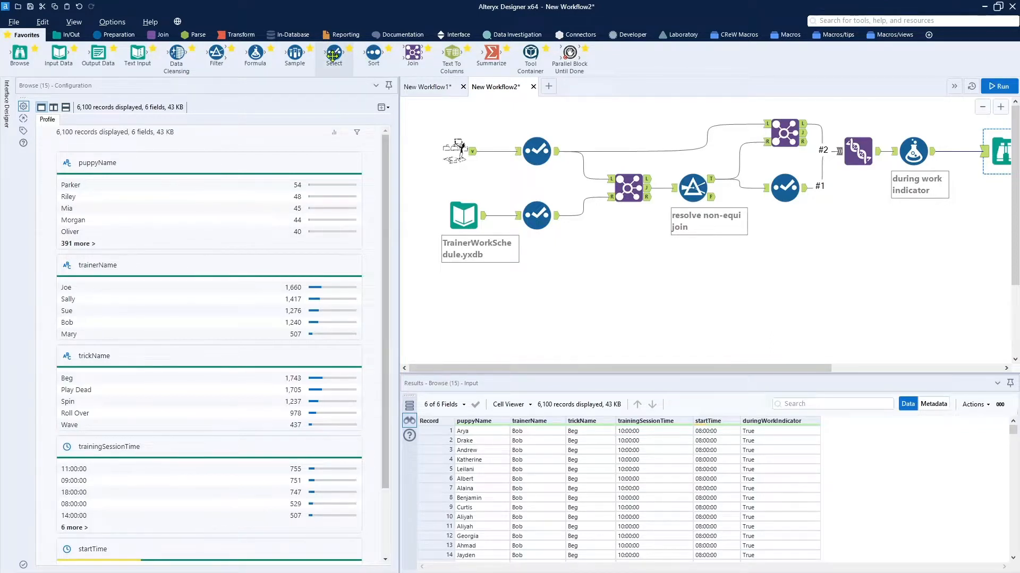
pyautogui.moveTo(332, 56); pyautogui.dragTo(963, 150)
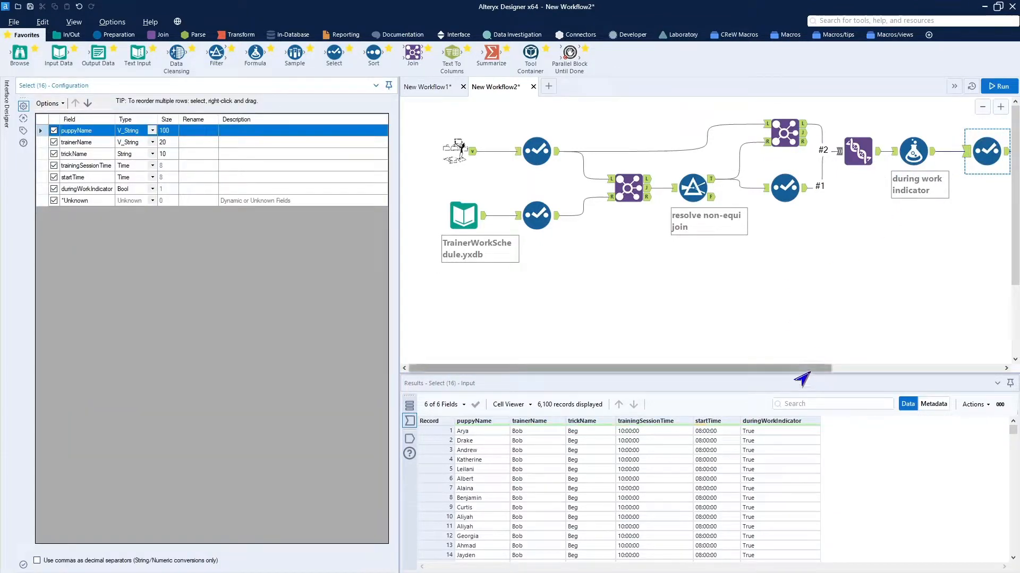
pyautogui.moveTo(810, 372); pyautogui.dragTo(872, 374)
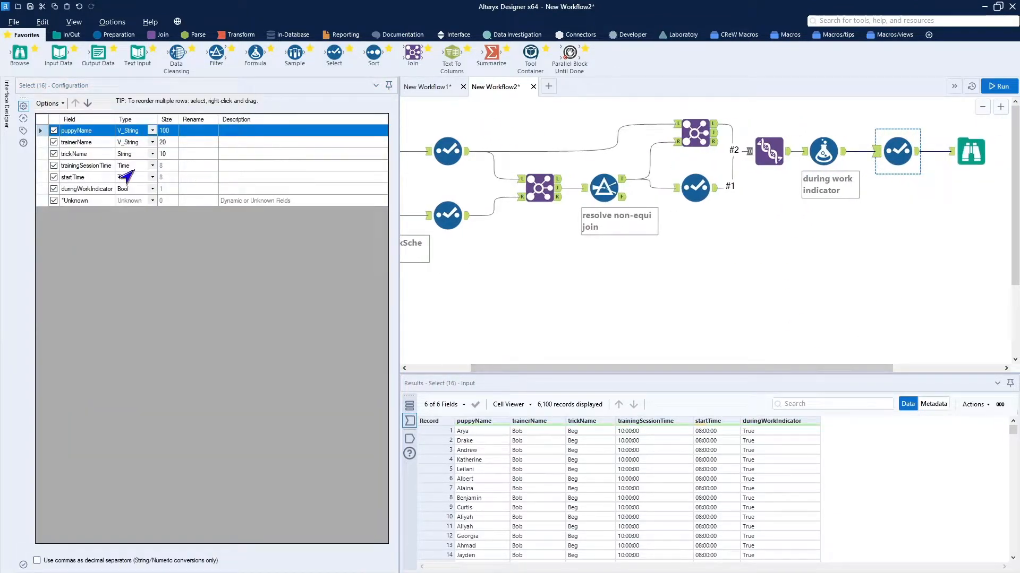
pyautogui.click(42, 178)
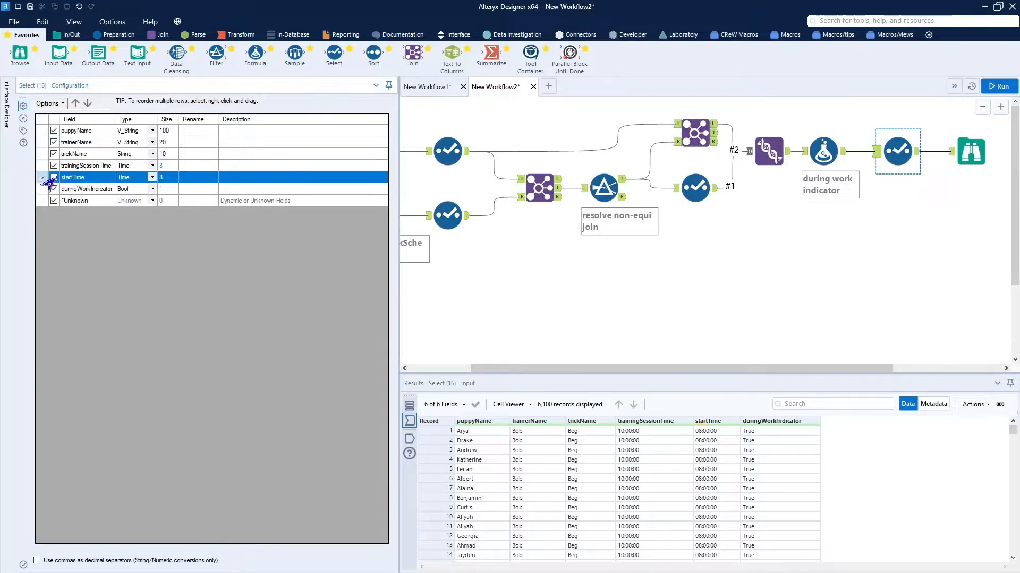
pyautogui.click(54, 178)
# Run the workflow and examine the duringWorkIndicator values and their True/False distribution in the Browse.
pyautogui.click(995, 87)
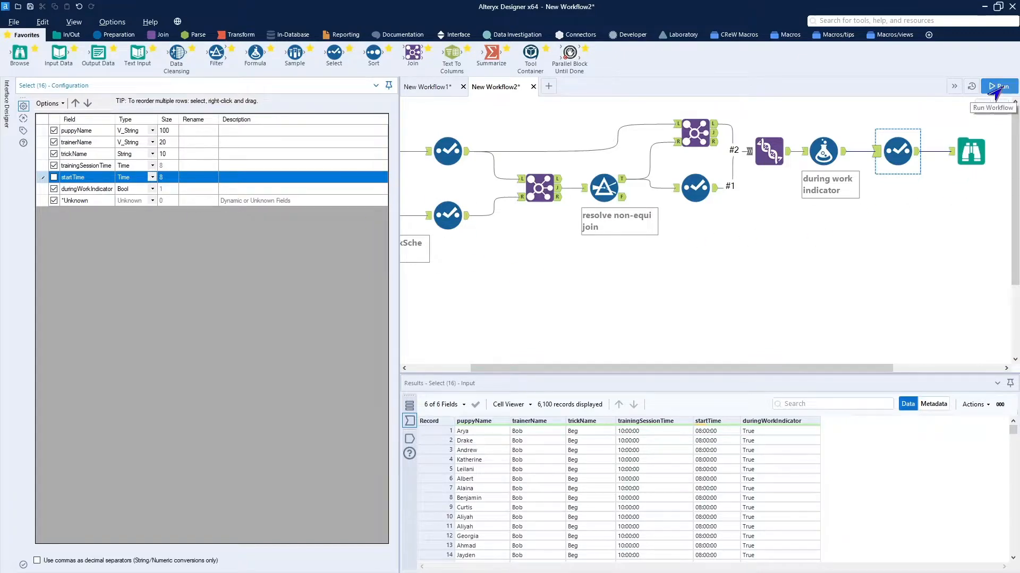
pyautogui.click(983, 151)
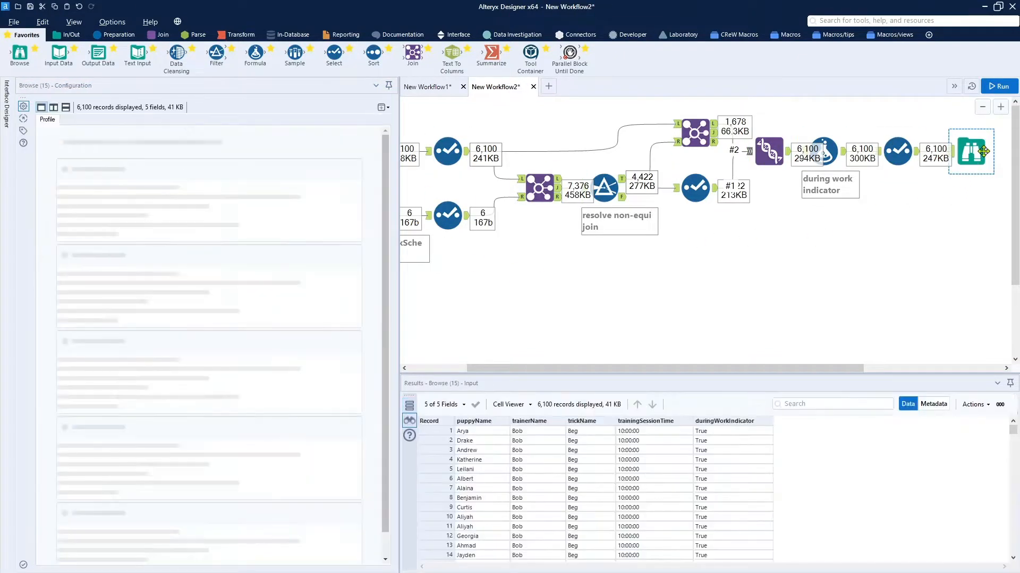
pyautogui.scroll(-20, 720, 480)
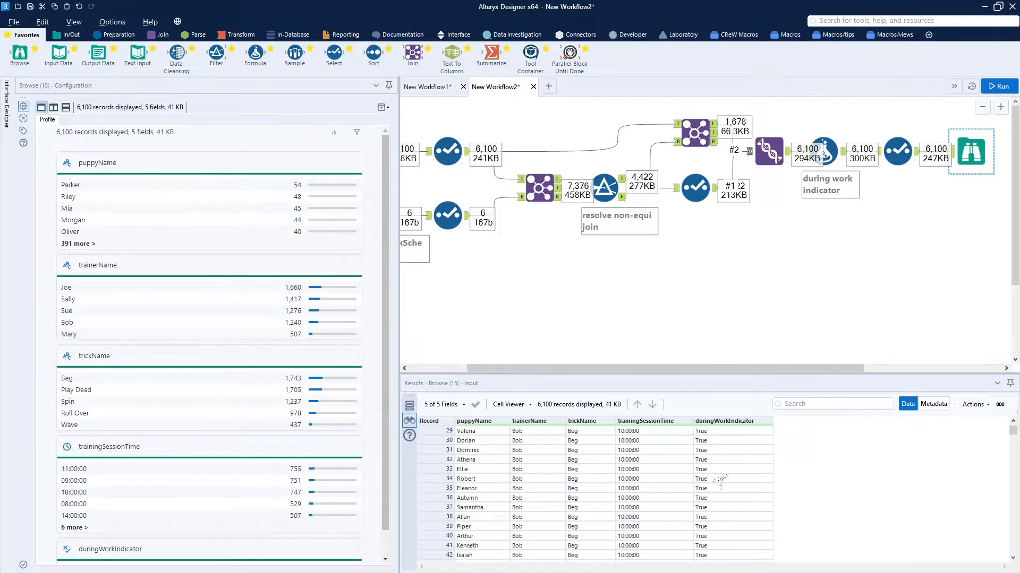
pyautogui.click(733, 422)
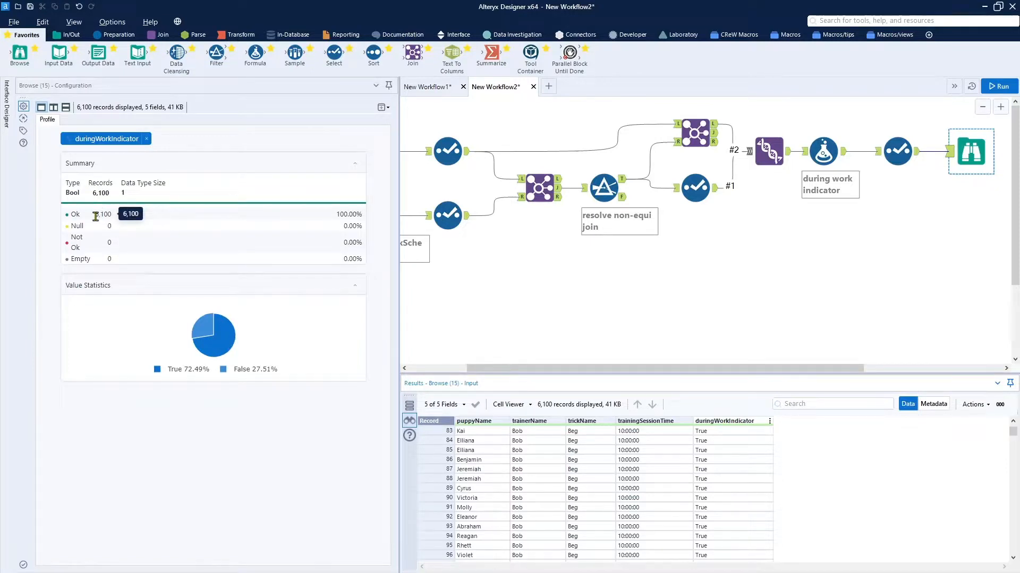
pyautogui.moveTo(213, 359)
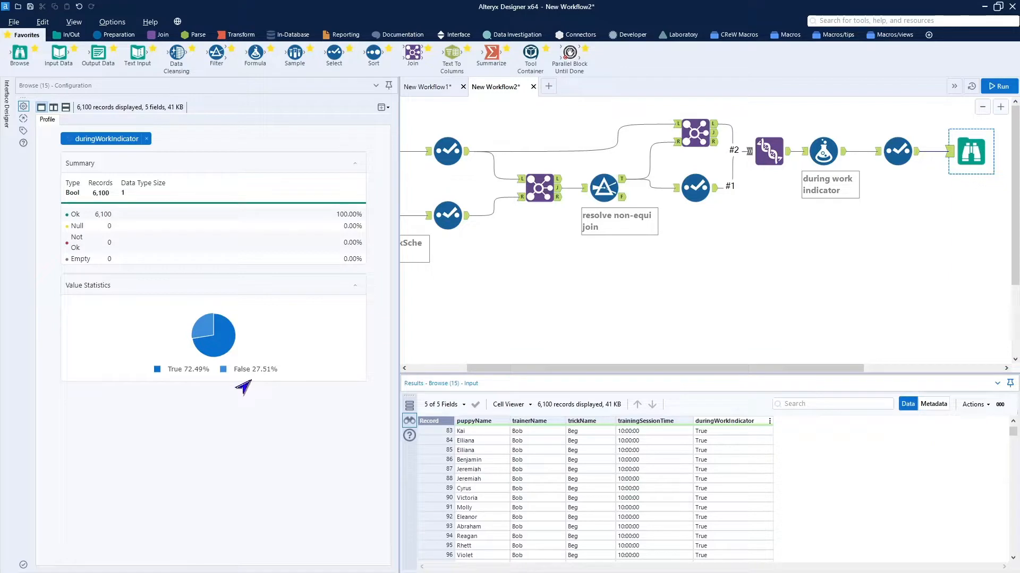
# Review the duringWorkIndicator formula and the Browse results in New Workflow1, and return to New Workflow2.
pyautogui.click(827, 153)
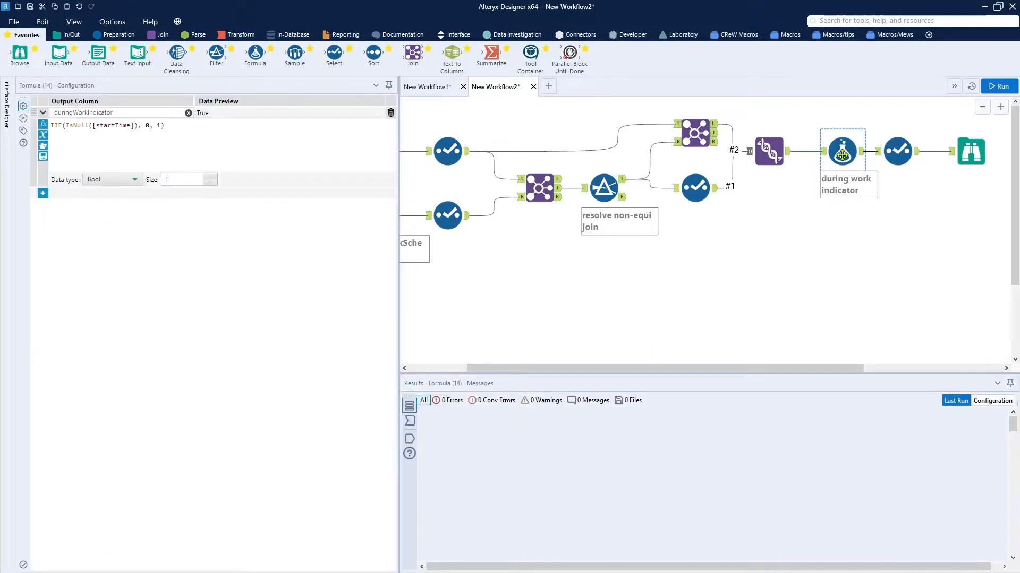
pyautogui.click(812, 261)
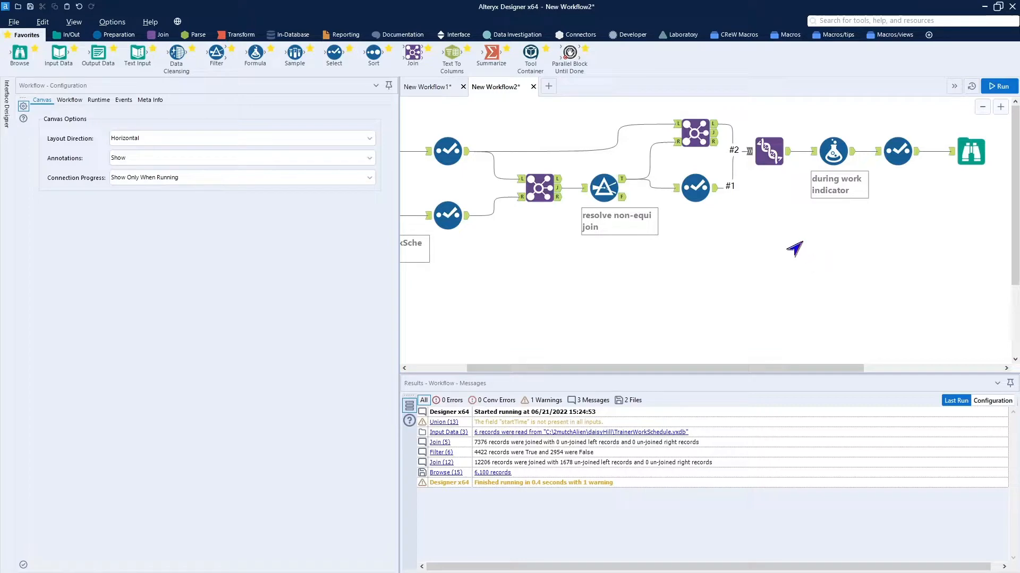
pyautogui.click(426, 87)
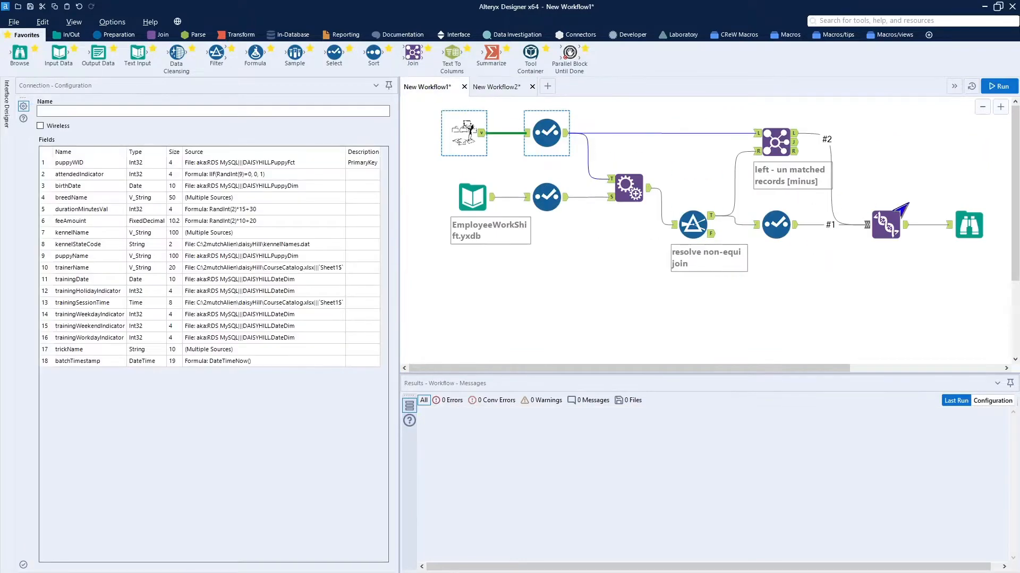
pyautogui.click(968, 225)
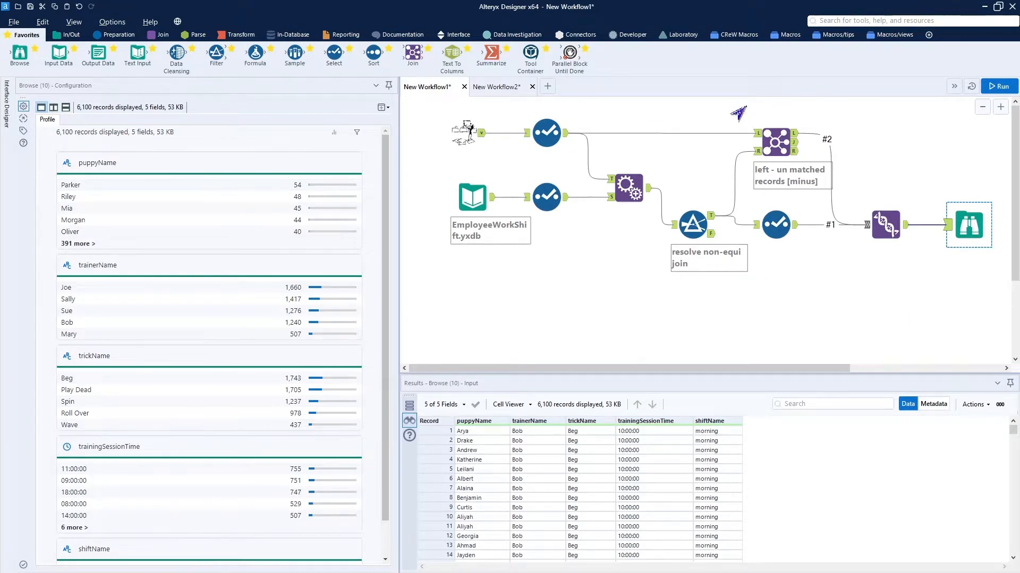
pyautogui.click(495, 86)
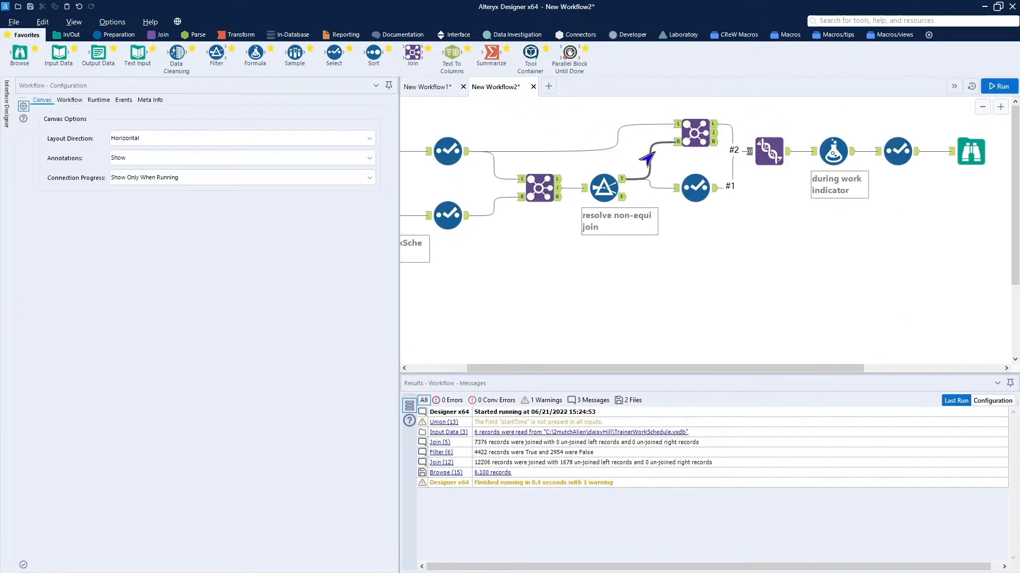